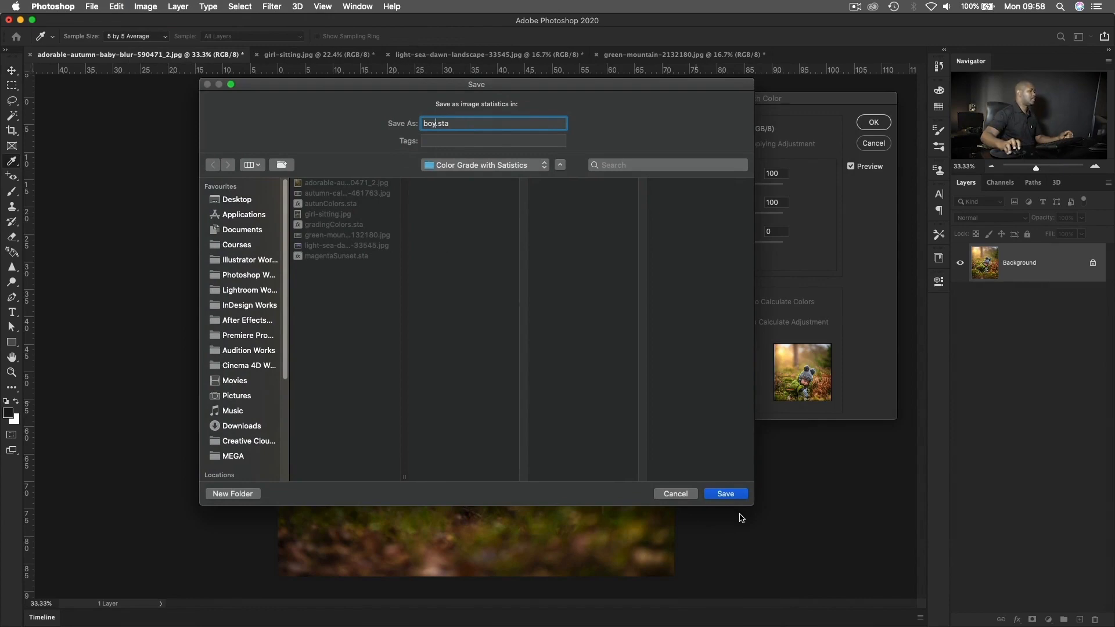
Save the image statistics as boy.sta, accept the Match Color dialog, and switch to the girl-sitting.jpg image
{"action": "left_click", "coordinate": [726, 495]}
{"action": "left_click", "coordinate": [873, 122]}
{"action": "left_click", "coordinate": [314, 55]}
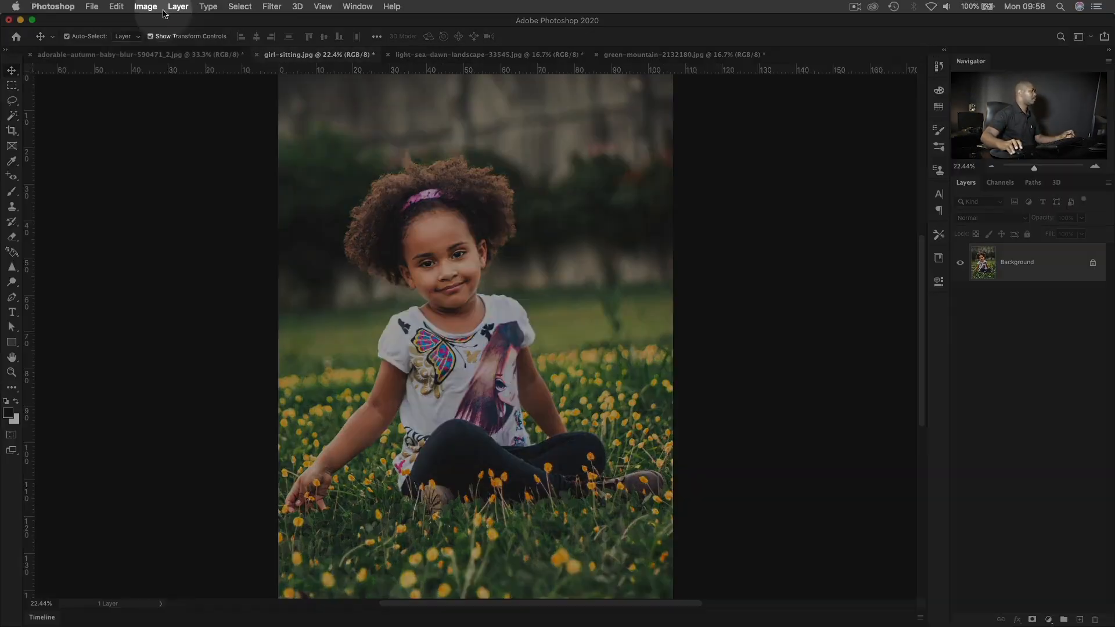
{"action": "left_click", "coordinate": [147, 7]}
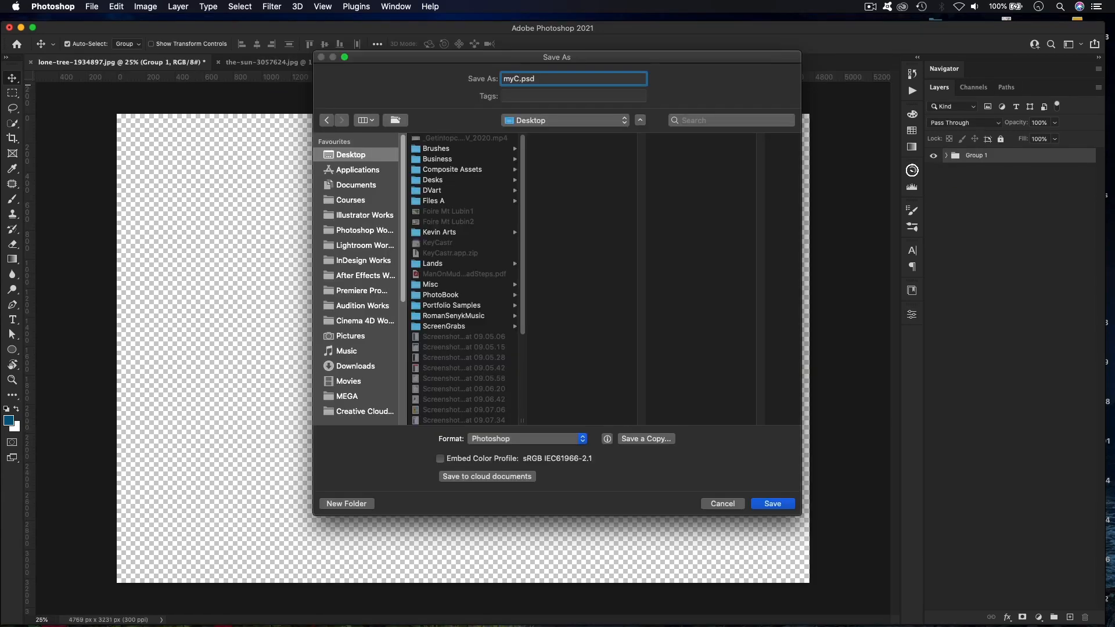
Save the grading document as myCG.psd on the Desktop and switch to the-sun-3057624.jpg
{"action": "left_click", "coordinate": [761, 507]}
{"action": "left_click", "coordinate": [699, 270]}
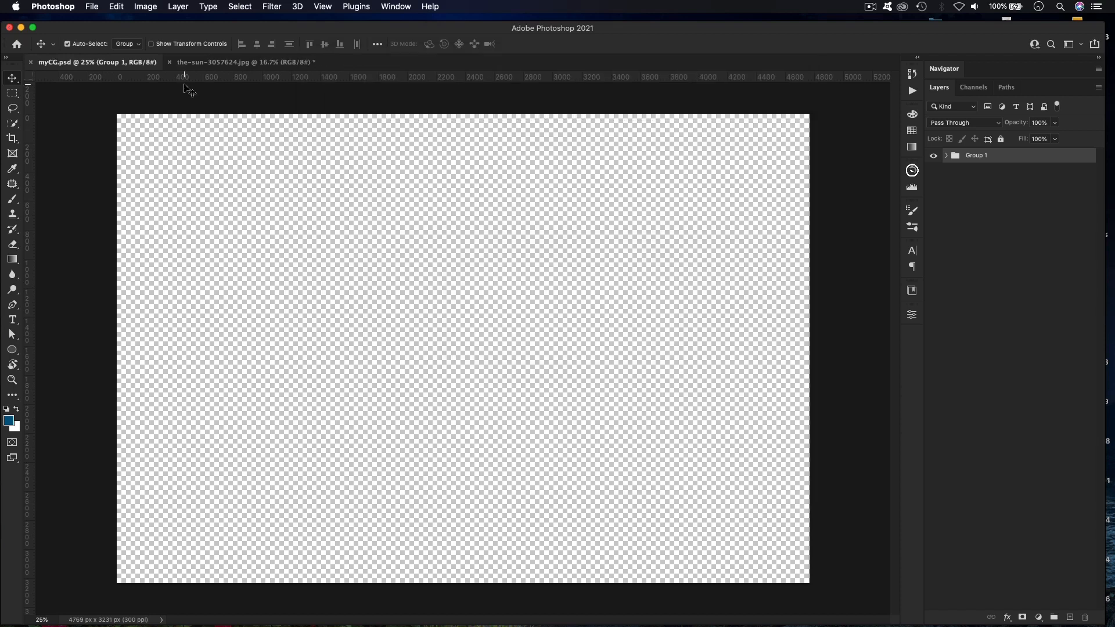
{"action": "left_click", "coordinate": [208, 64]}
Open myCG.psd from the Desktop and copy its Group 1 into the-sun-3057624.jpg
{"action": "left_click", "coordinate": [102, 6]}
{"action": "left_click", "coordinate": [106, 31]}
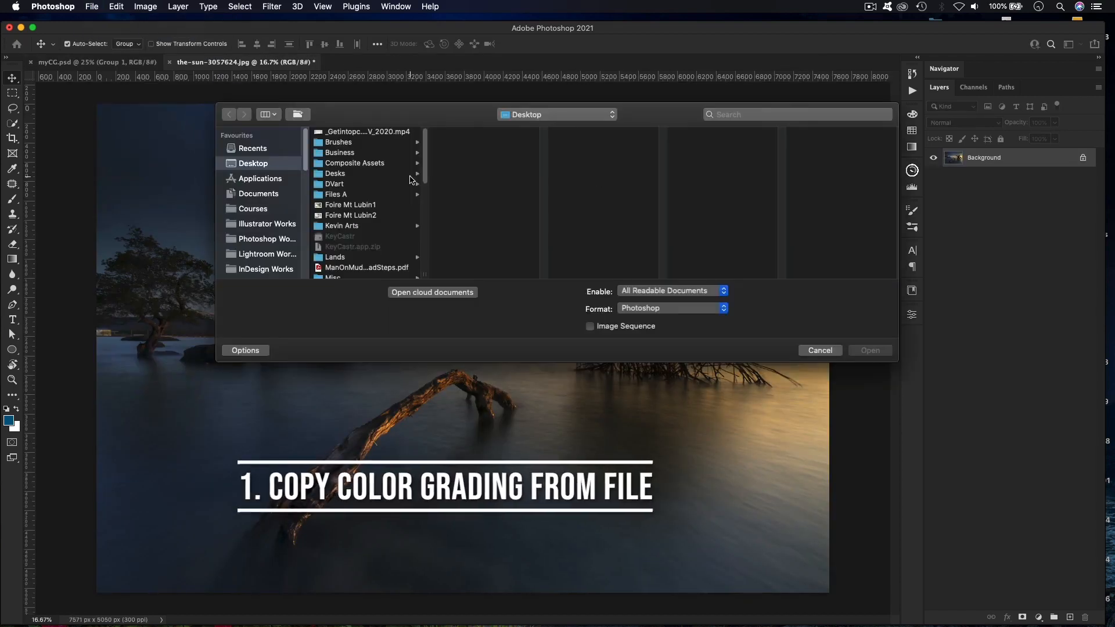
{"action": "key", "text": "Return"}
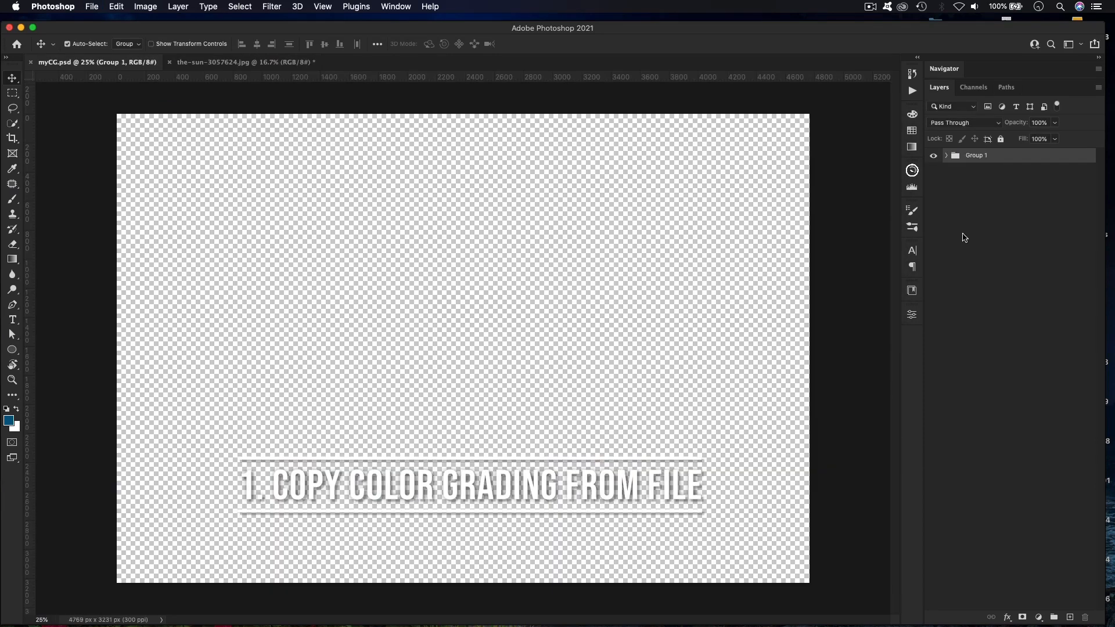
{"action": "left_click_drag", "start_coordinate": [982, 156], "coordinate": [432, 335]}
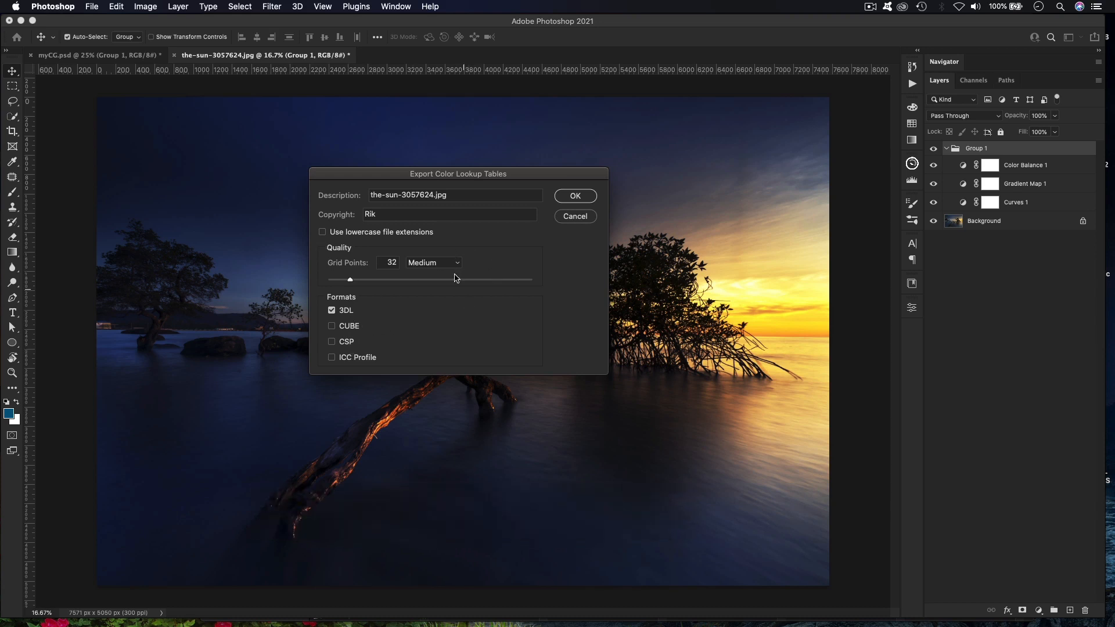
Export the color lookup table in 3DL format at Medium quality to the Desktop, named MyCGLUT
{"action": "left_click", "coordinate": [439, 262]}
{"action": "left_click", "coordinate": [536, 252]}
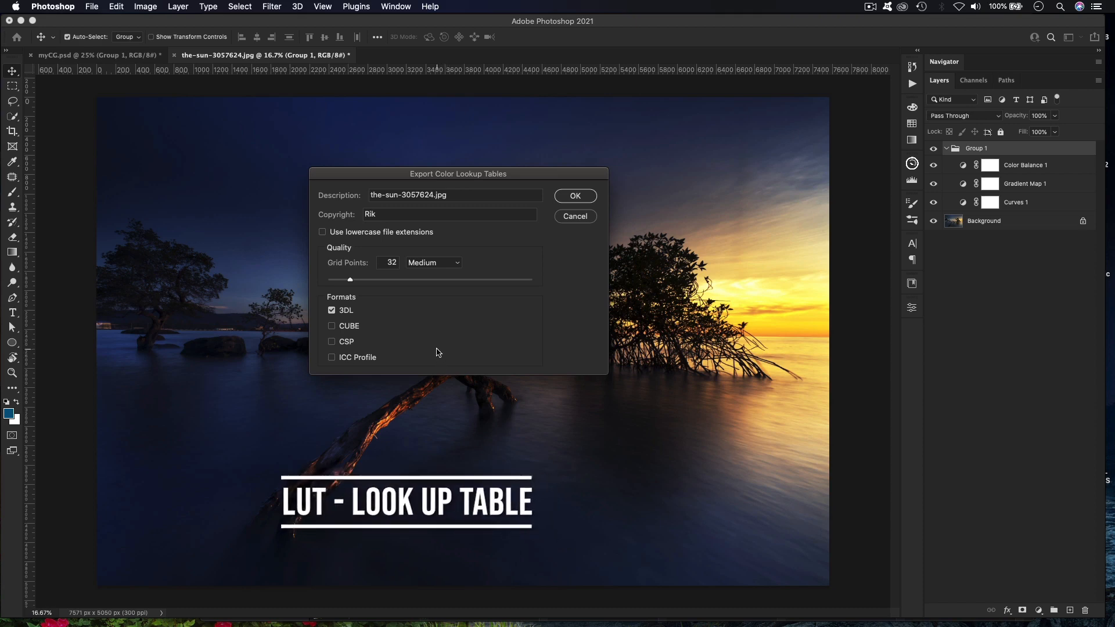
{"action": "left_click", "coordinate": [584, 196]}
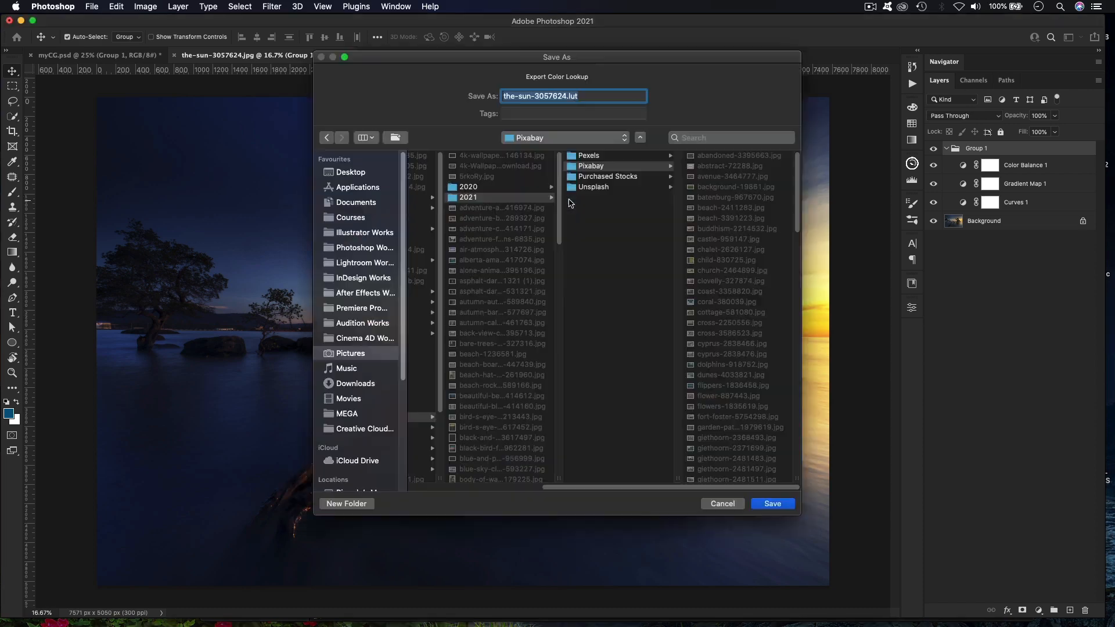
{"action": "type", "text": "M"}
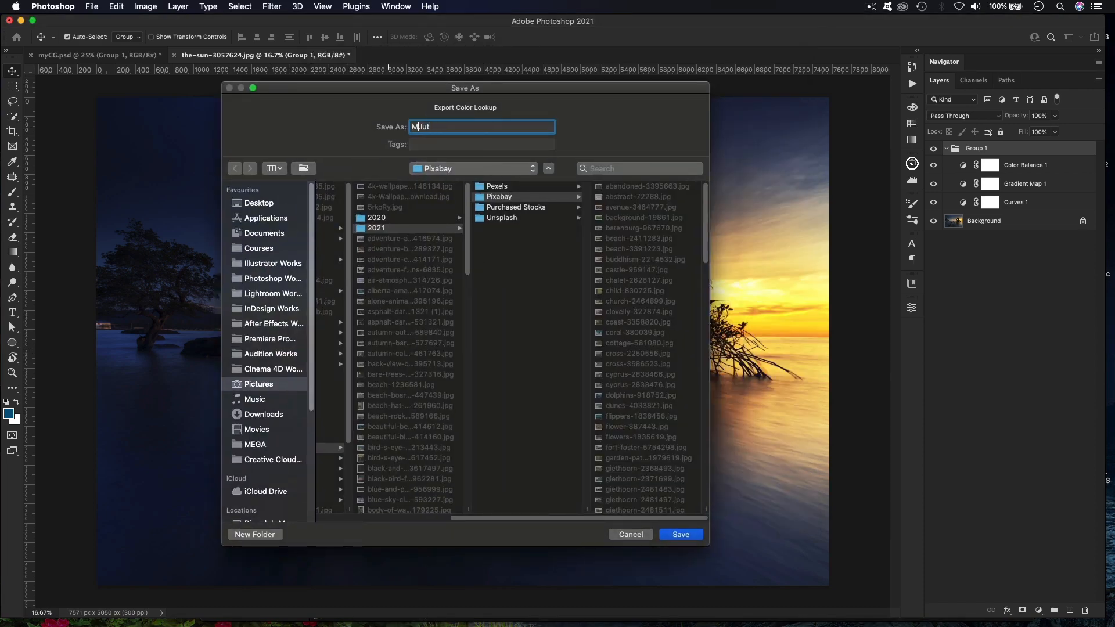
{"action": "type", "text": "yCGLUT"}
{"action": "left_click", "coordinate": [267, 203]}
{"action": "left_click", "coordinate": [668, 533]}
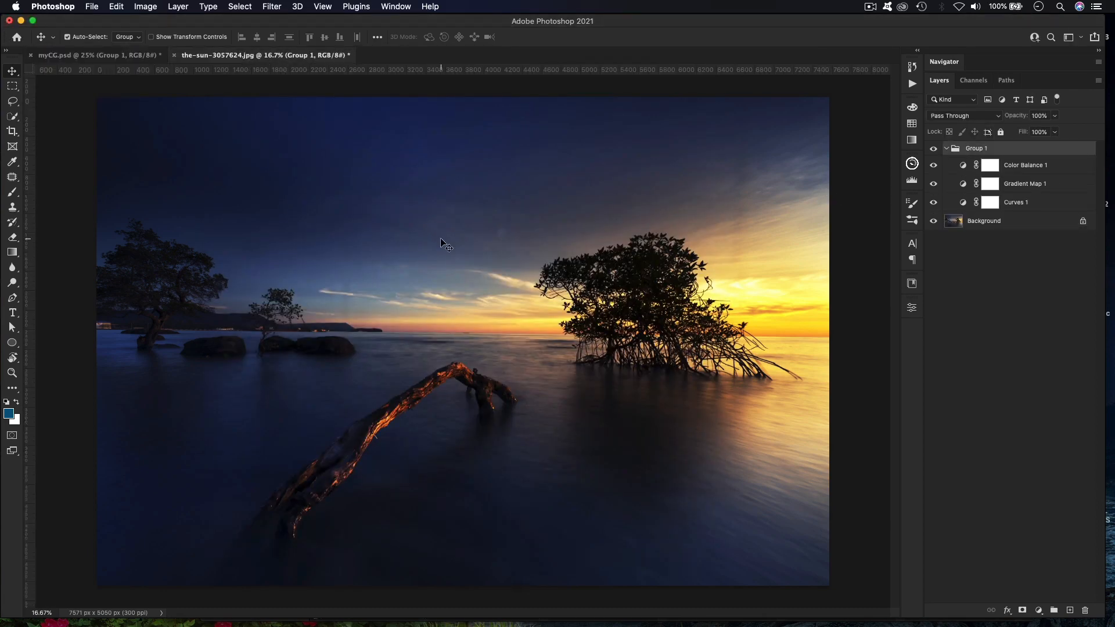
Delete Group 1 and its adjustment layers from the sunset image, keeping only the Background layer
{"action": "left_click", "coordinate": [1015, 208]}
{"action": "left_click", "coordinate": [987, 148], "text": "shift"}
{"action": "key", "text": "Delete"}
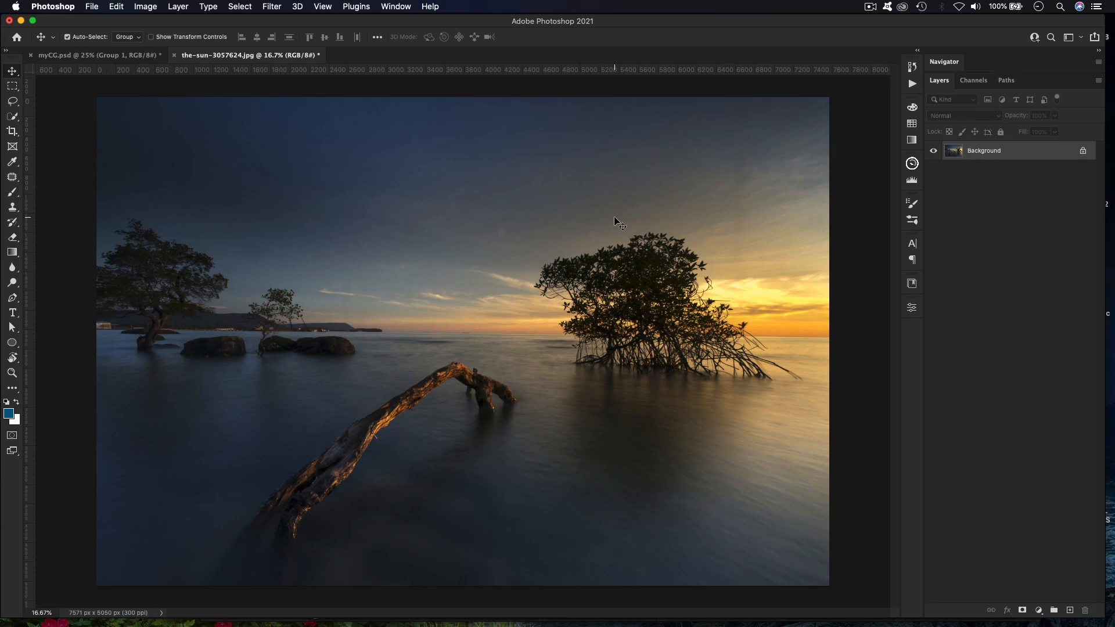
Add a Color Lookup adjustment layer above the Background and choose a lookup table for it
{"action": "left_click", "coordinate": [1039, 610]}
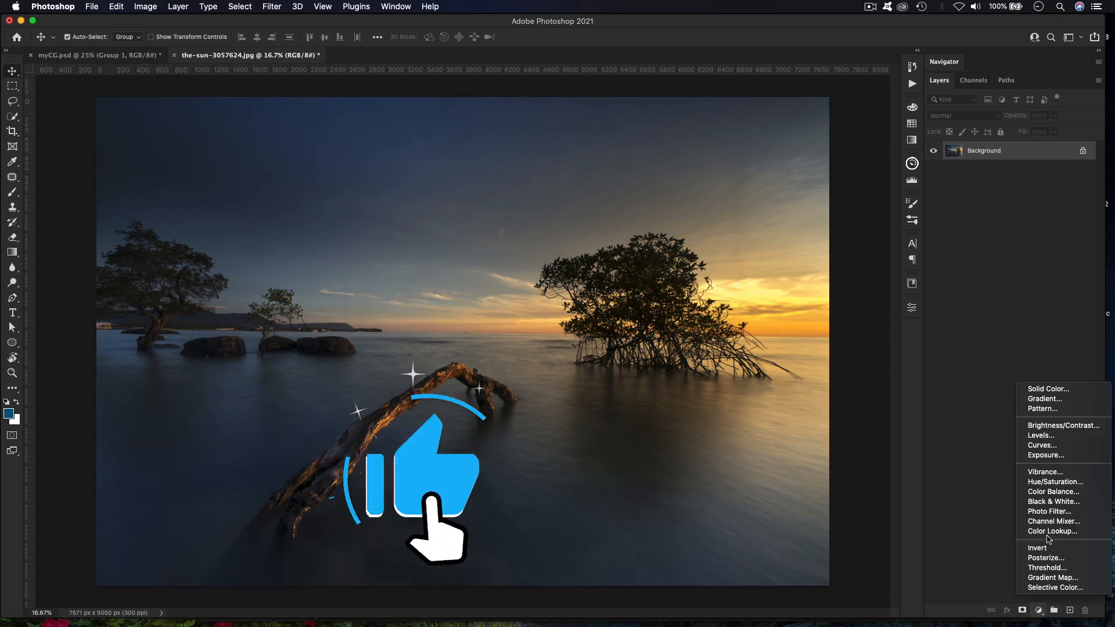
{"action": "left_click", "coordinate": [1045, 536]}
{"action": "left_click", "coordinate": [832, 341]}
{"action": "left_click", "coordinate": [813, 341]}
{"action": "left_click", "coordinate": [349, 226]}
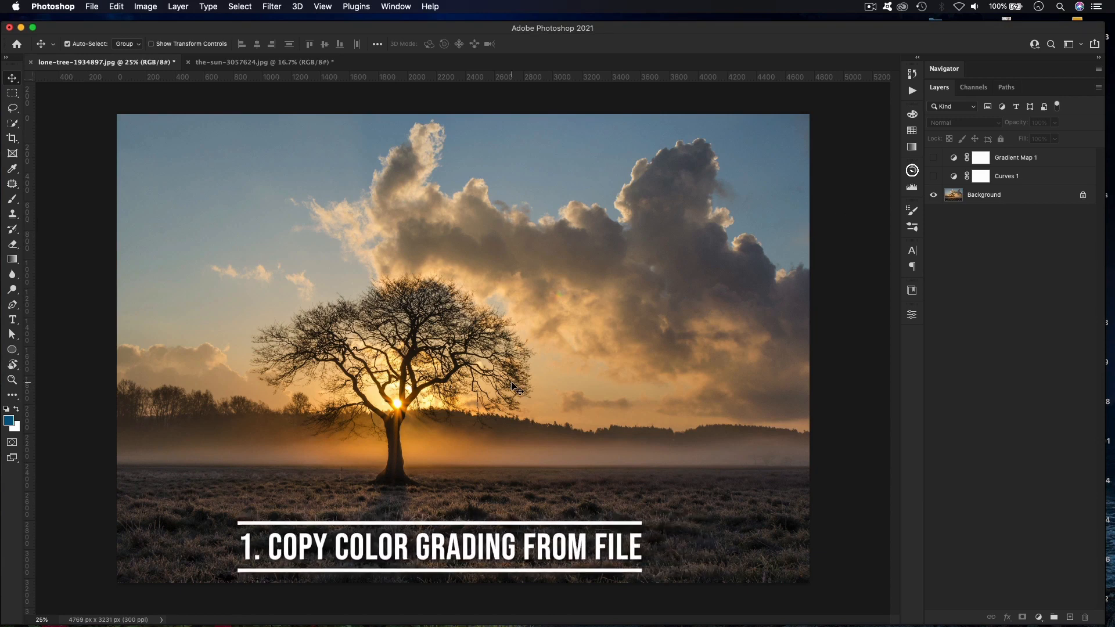
Show the Curves 1 layer in the lone tree image and inspect the upper point of its curve
{"action": "left_click", "coordinate": [933, 176]}
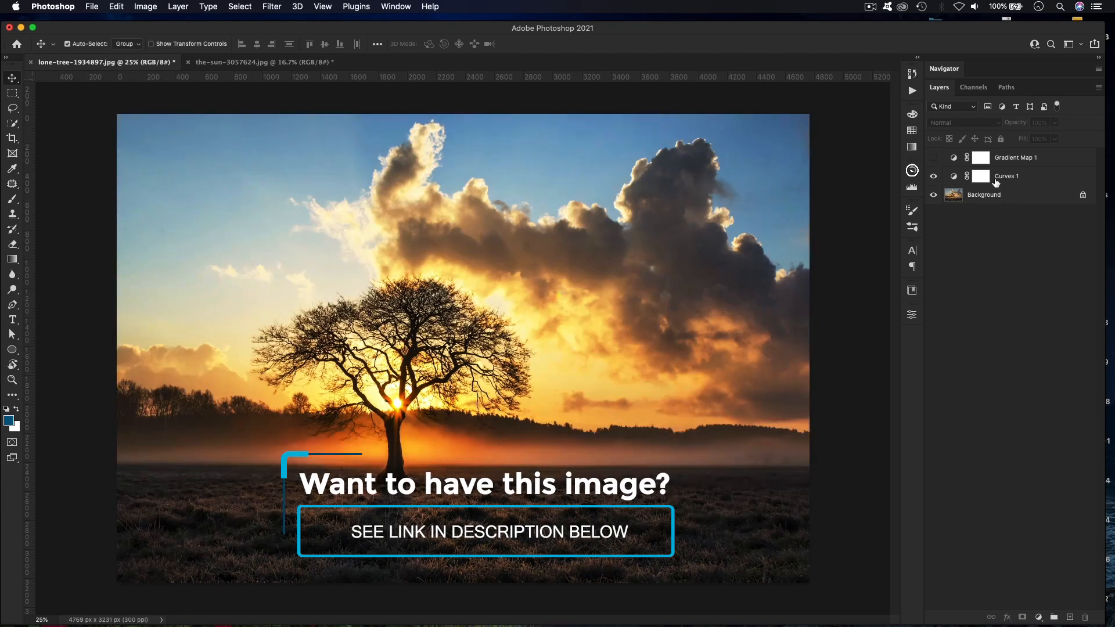
{"action": "double_click", "coordinate": [954, 176]}
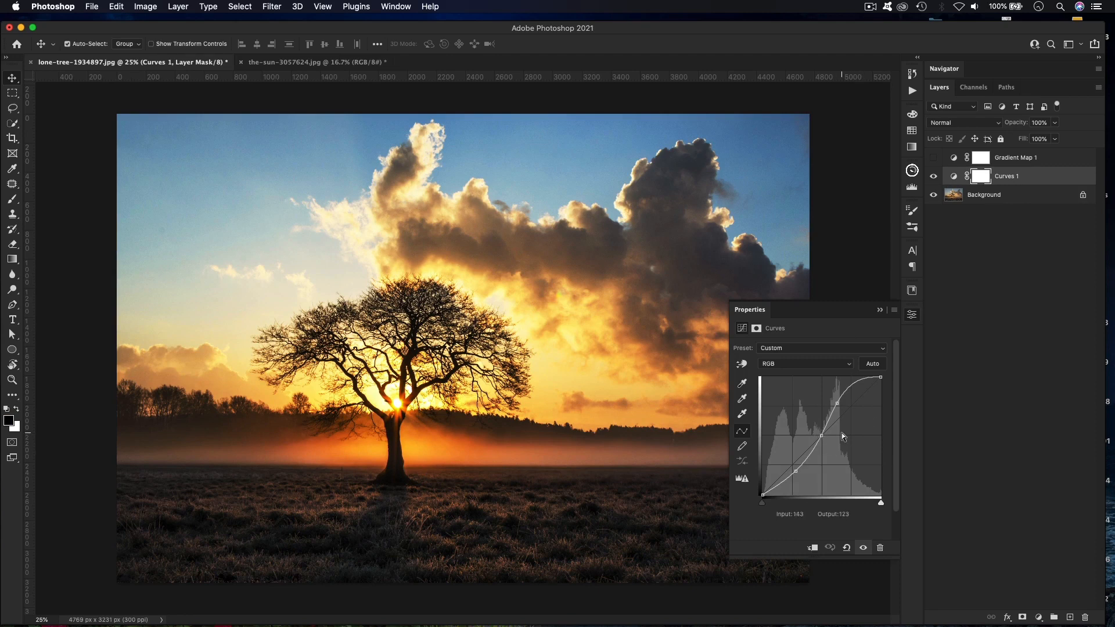
{"action": "left_click", "coordinate": [841, 403]}
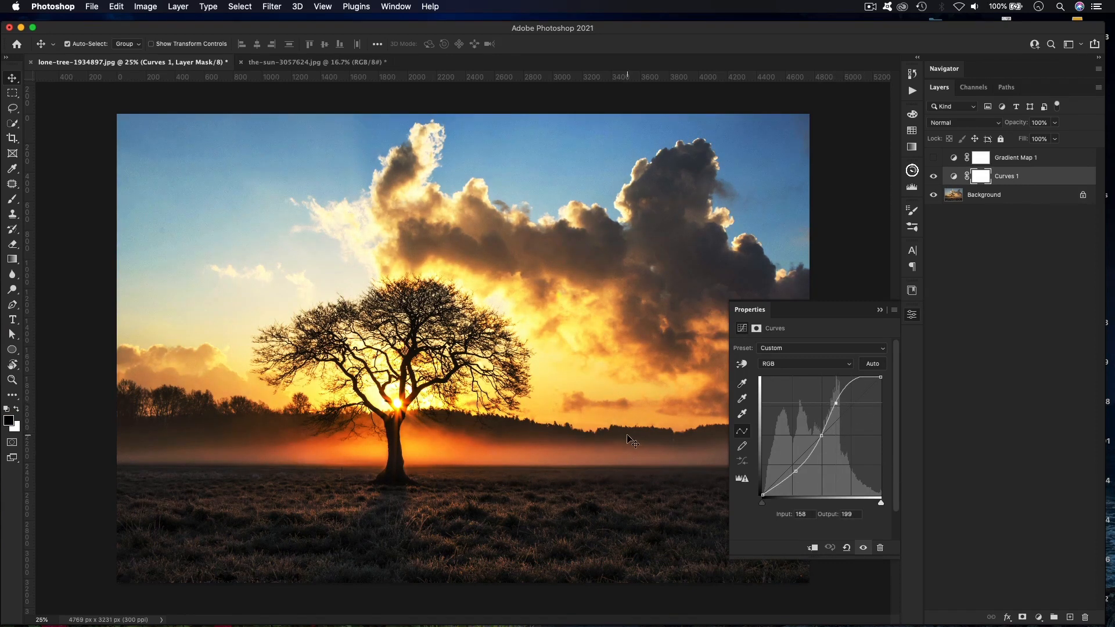
{"action": "left_click", "coordinate": [913, 315]}
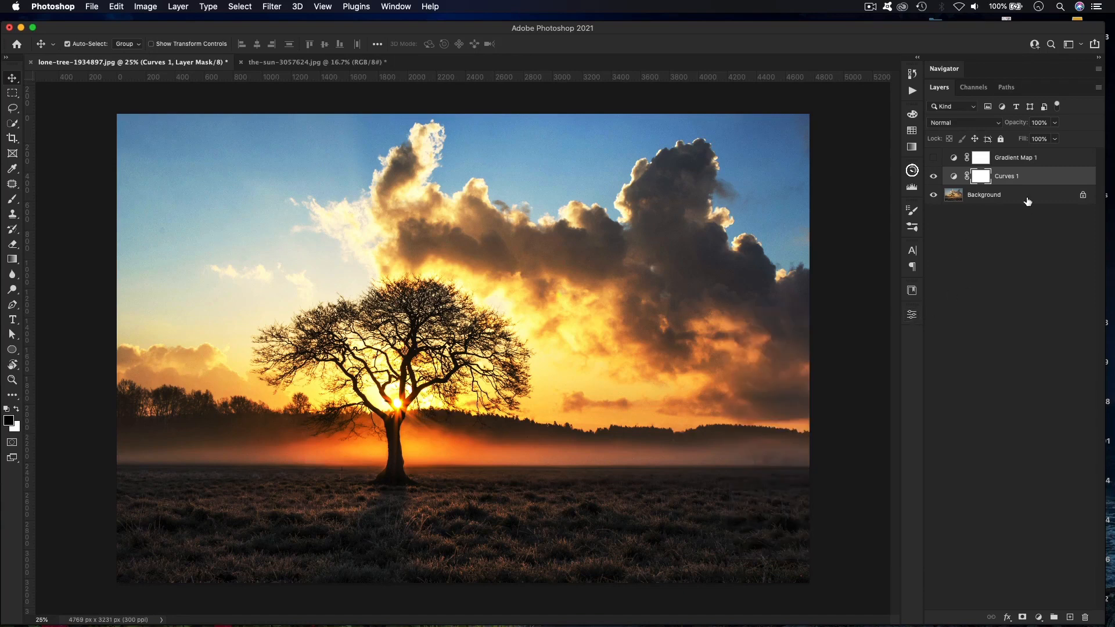
Show the Gradient Map 1 layer and compare the lone tree image with and without both adjustment layers
{"action": "left_click", "coordinate": [934, 158]}
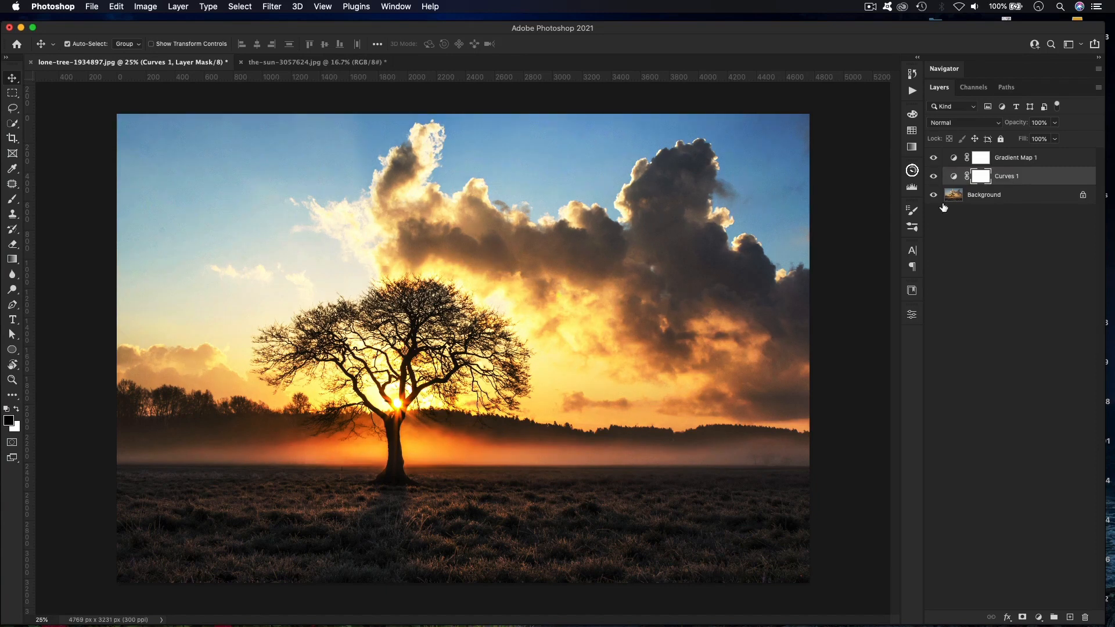
{"action": "left_click", "coordinate": [934, 176]}
{"action": "left_click", "coordinate": [935, 158]}
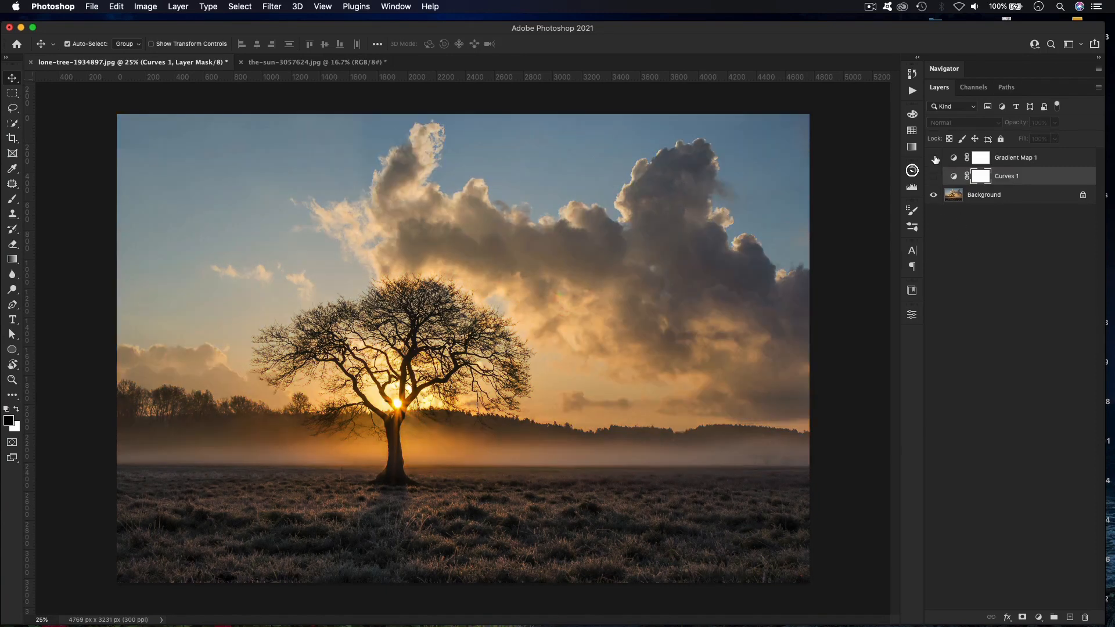
{"action": "left_click_drag", "start_coordinate": [934, 159], "coordinate": [934, 177]}
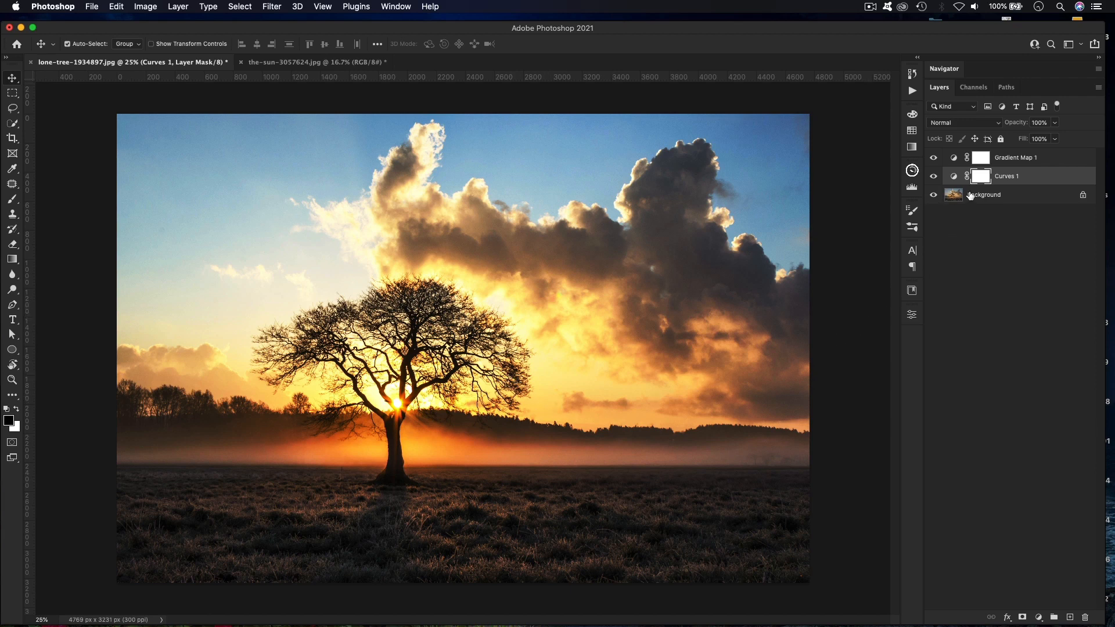
Group the Gradient Map 1 and Curves 1 layers, and delete the Background layer
{"action": "left_click", "coordinate": [1014, 158], "text": "shift"}
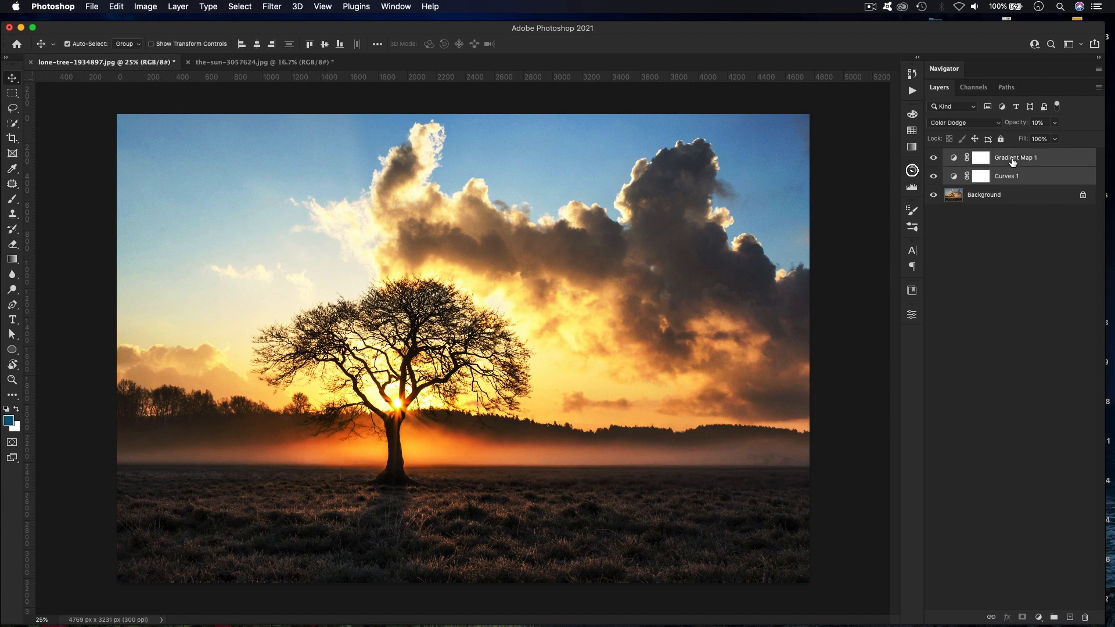
{"action": "key", "text": "super+g"}
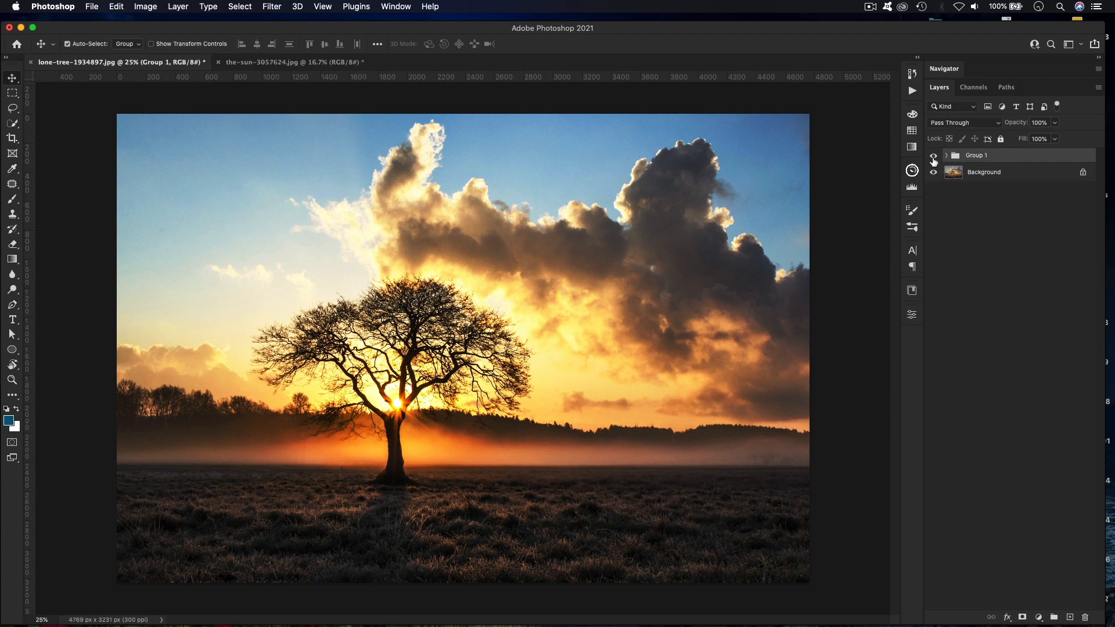
{"action": "left_click", "coordinate": [984, 175]}
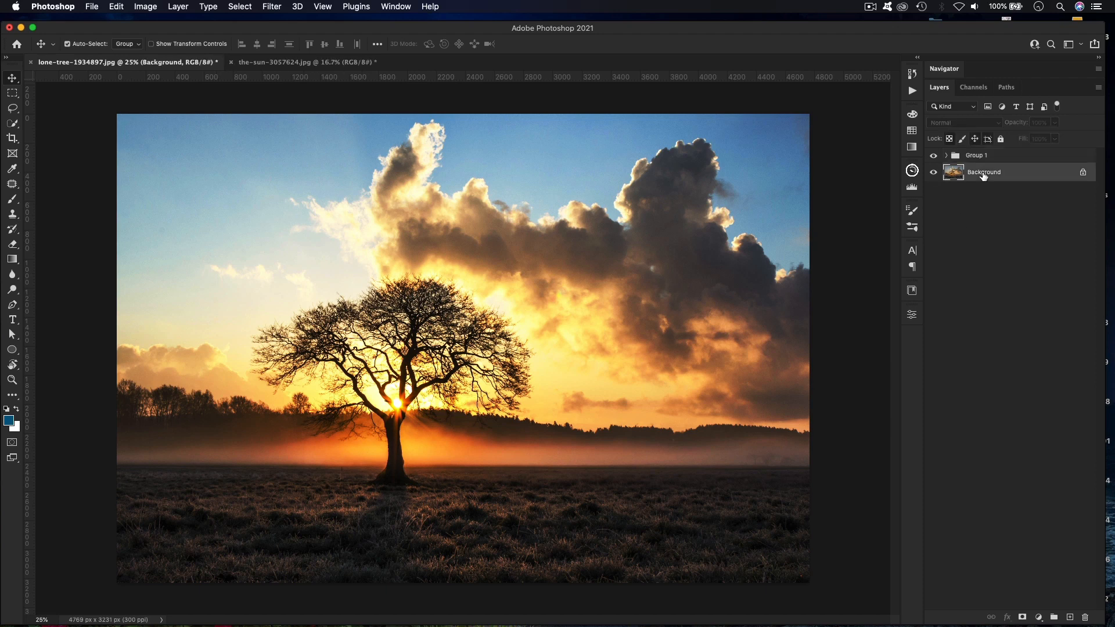
{"action": "key", "text": "Delete"}
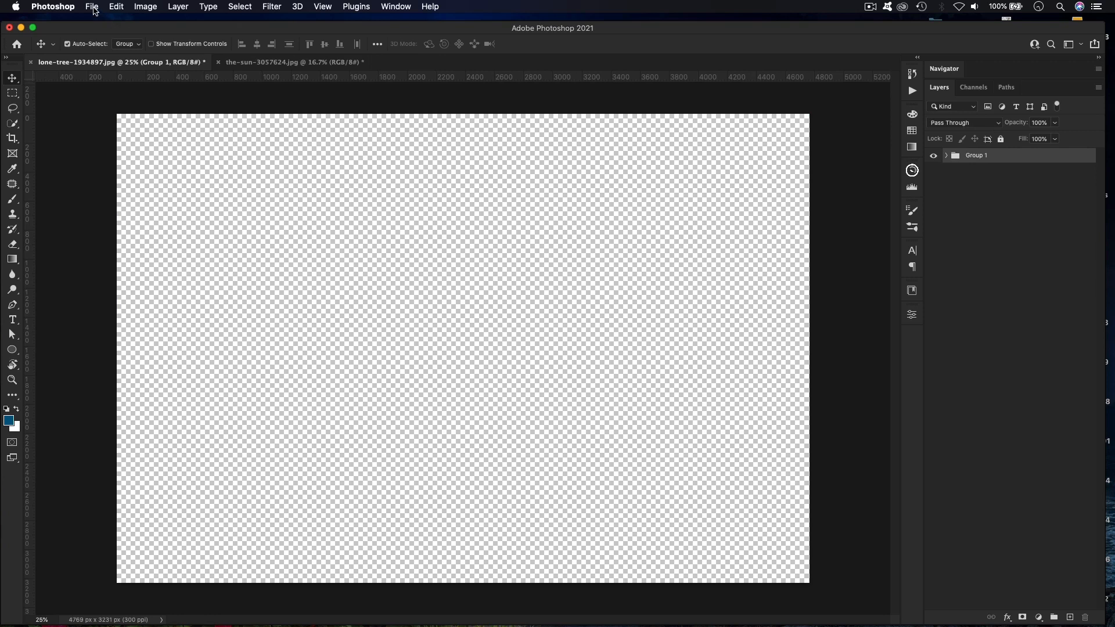
Save the document containing only the adjustment group to the Desktop as myCG.psd in Photoshop format
{"action": "left_click", "coordinate": [95, 10]}
{"action": "left_click", "coordinate": [123, 137]}
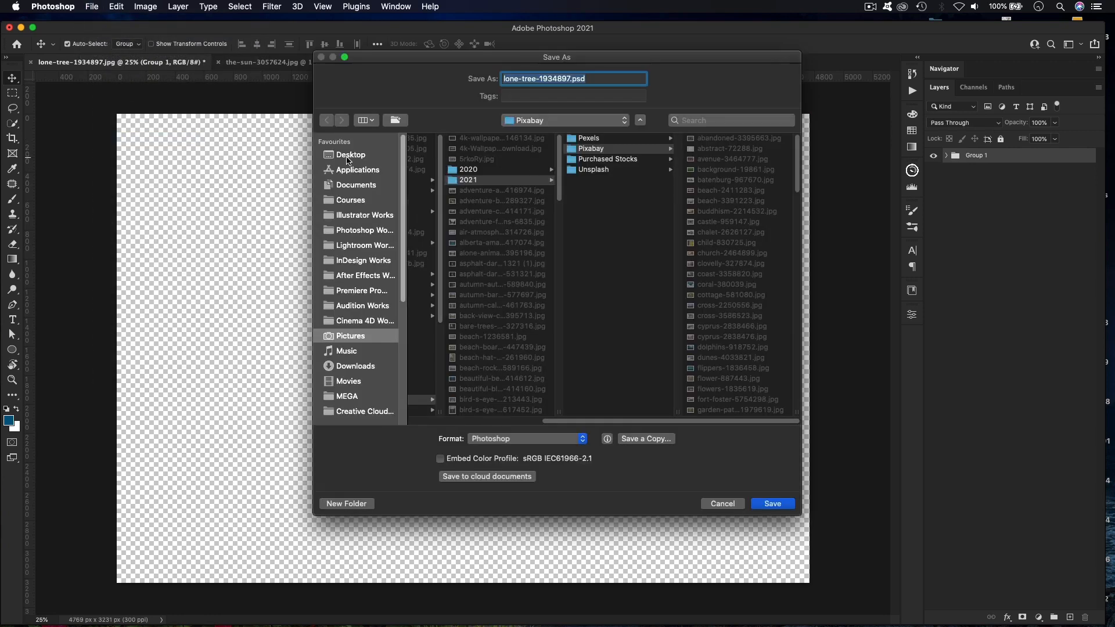
{"action": "left_click", "coordinate": [348, 158]}
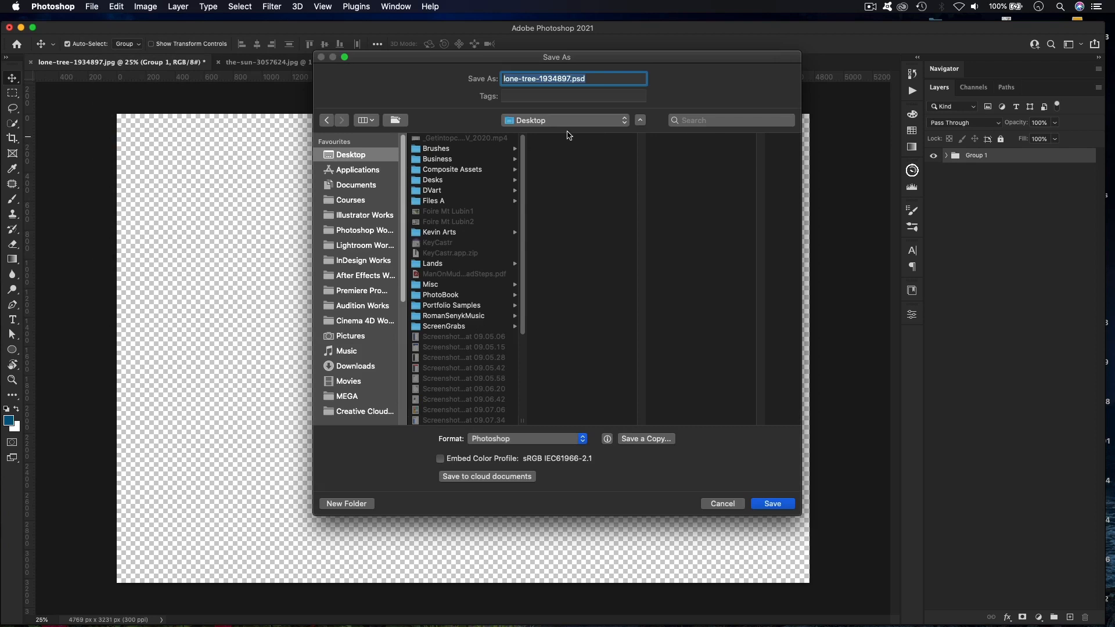
{"action": "left_click_drag", "start_coordinate": [569, 80], "coordinate": [491, 84]}
{"action": "type", "text": "my"}
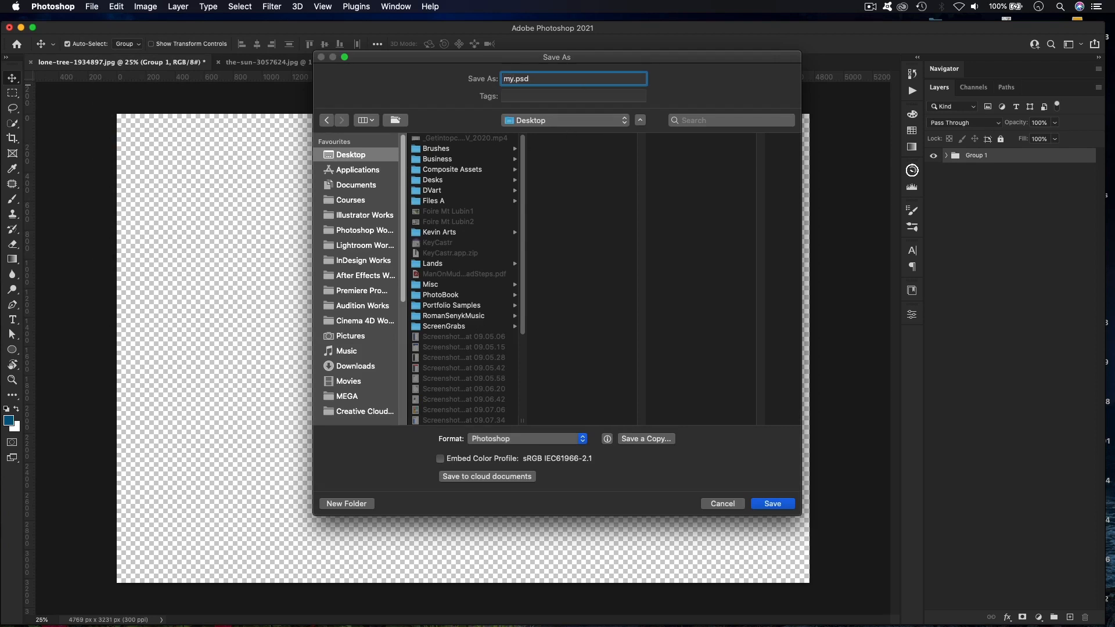
{"action": "type", "text": "CG"}
{"action": "left_click", "coordinate": [765, 507]}
{"action": "left_click", "coordinate": [699, 272]}
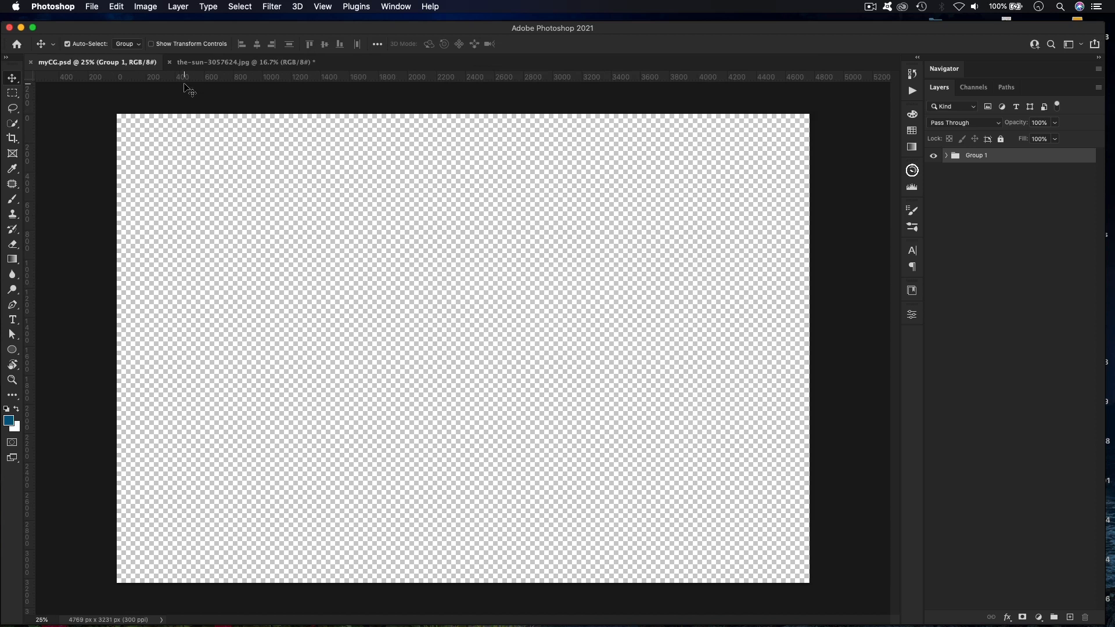
From the-sun-3057624.jpg, open myCG.psd on the Desktop and copy its Group 1 of adjustments into the sunset image
{"action": "left_click", "coordinate": [208, 63]}
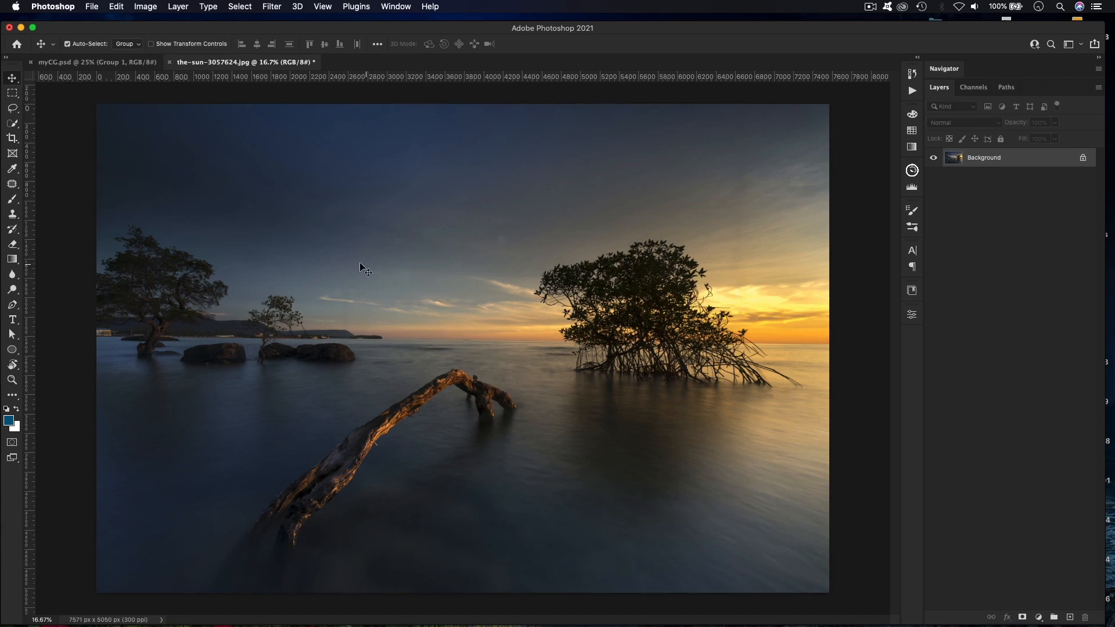
{"action": "left_click", "coordinate": [93, 7]}
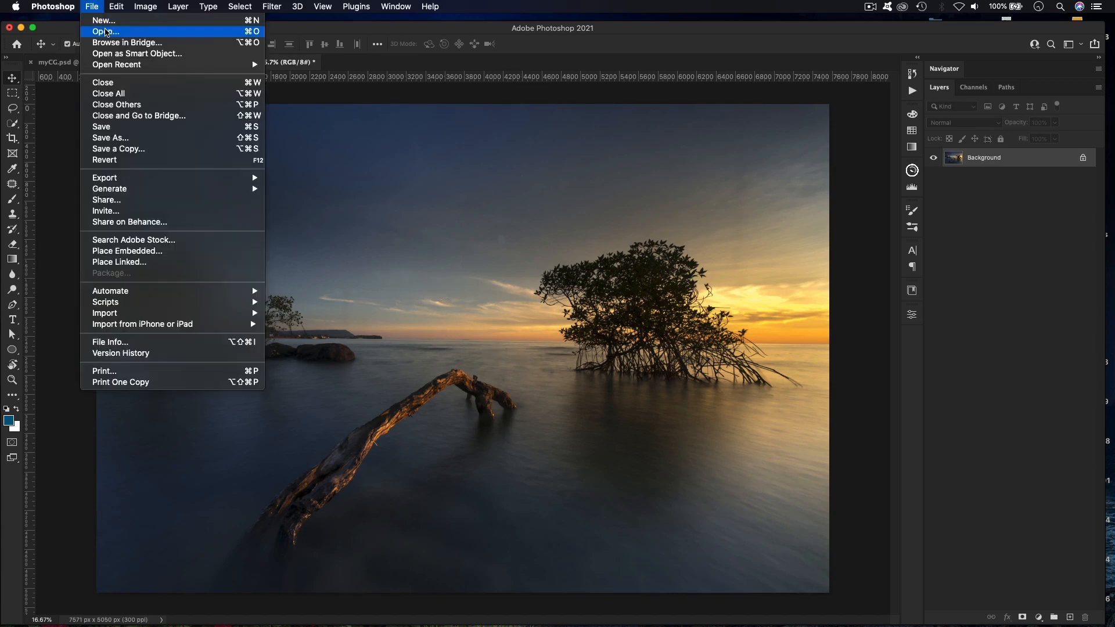
{"action": "left_click", "coordinate": [98, 33]}
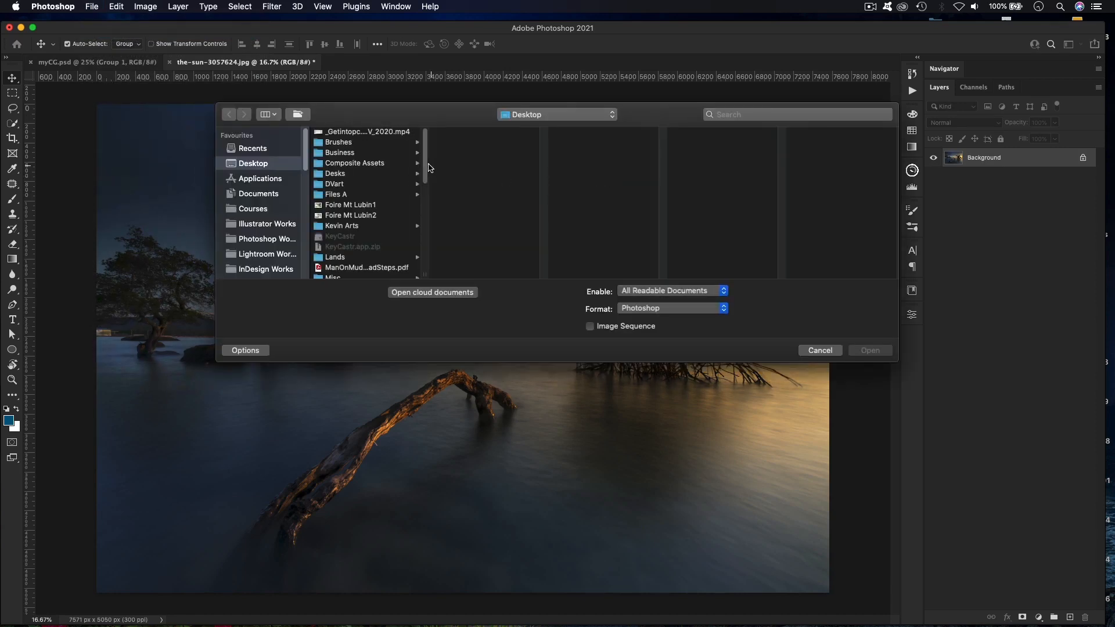
{"action": "left_click_drag", "start_coordinate": [430, 168], "coordinate": [427, 204]}
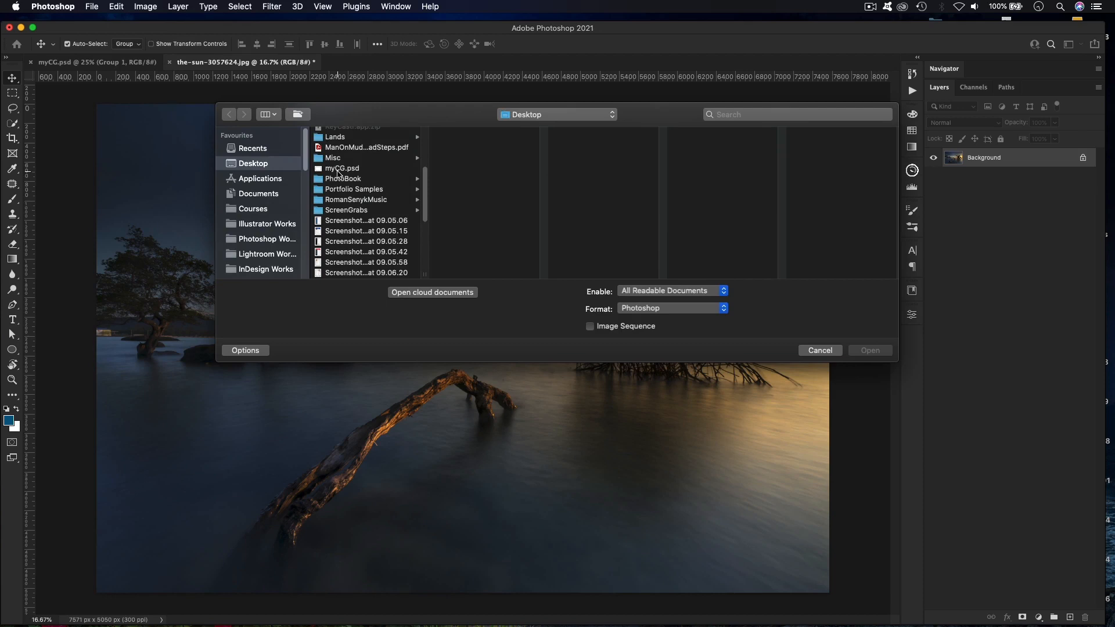
{"action": "left_click", "coordinate": [339, 170]}
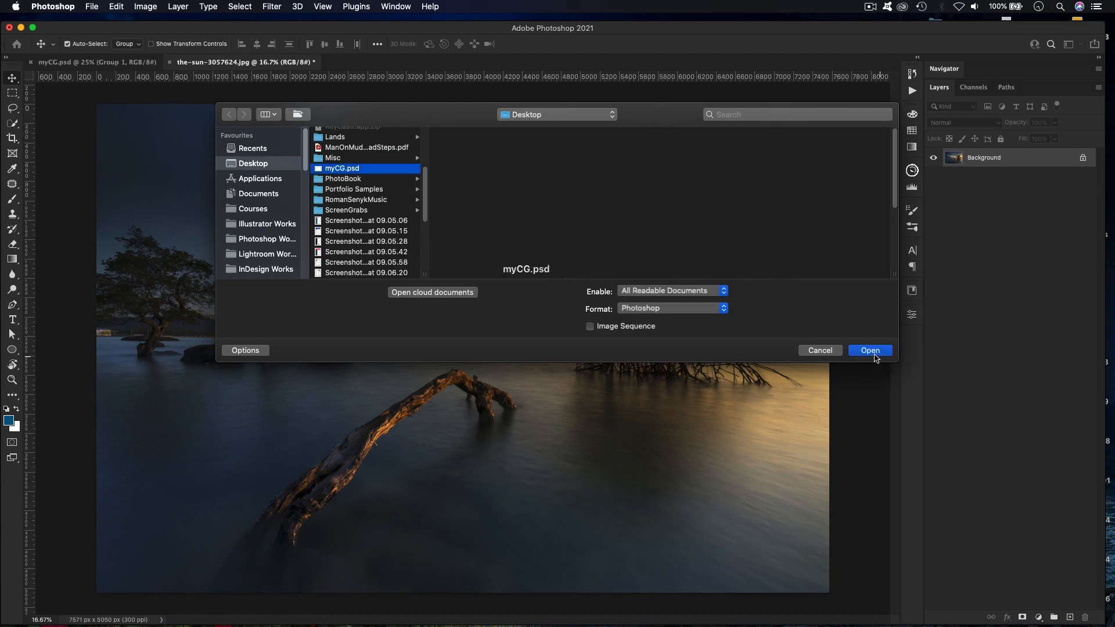
{"action": "left_click", "coordinate": [874, 352]}
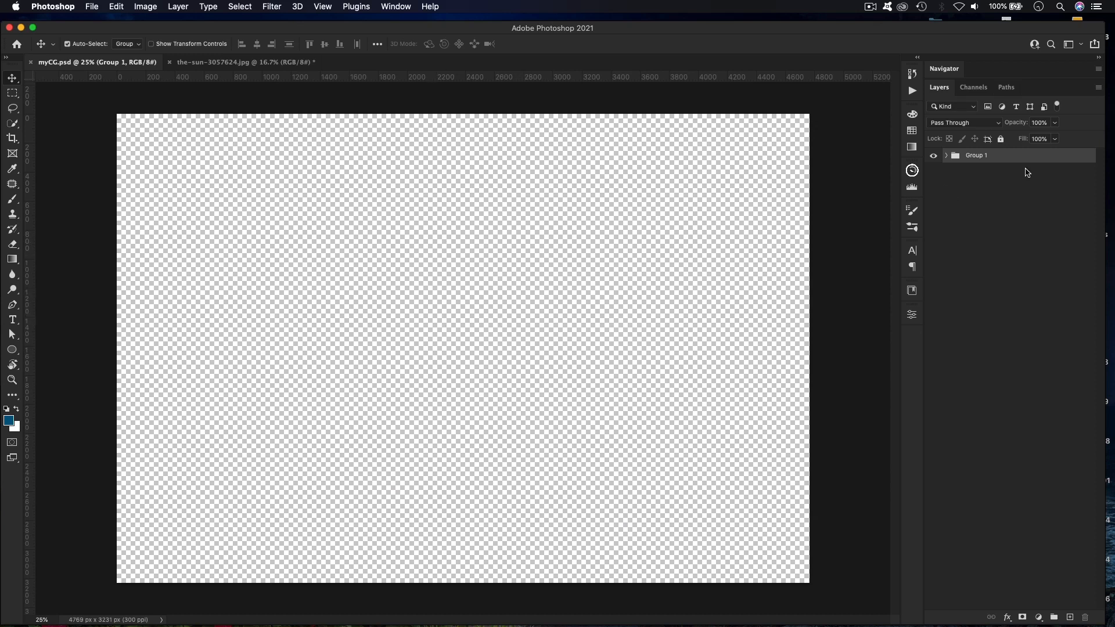
{"action": "left_click_drag", "start_coordinate": [996, 160], "coordinate": [433, 338]}
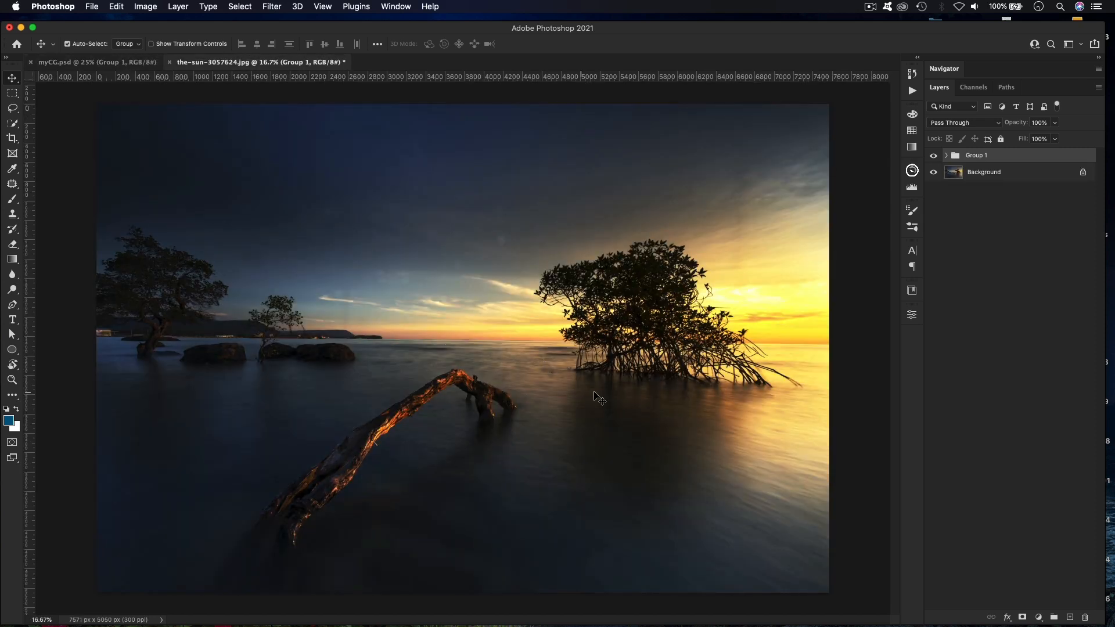
Review the myCG.psd document, and compare the sunset image with and without Group 1
{"action": "left_click", "coordinate": [95, 62]}
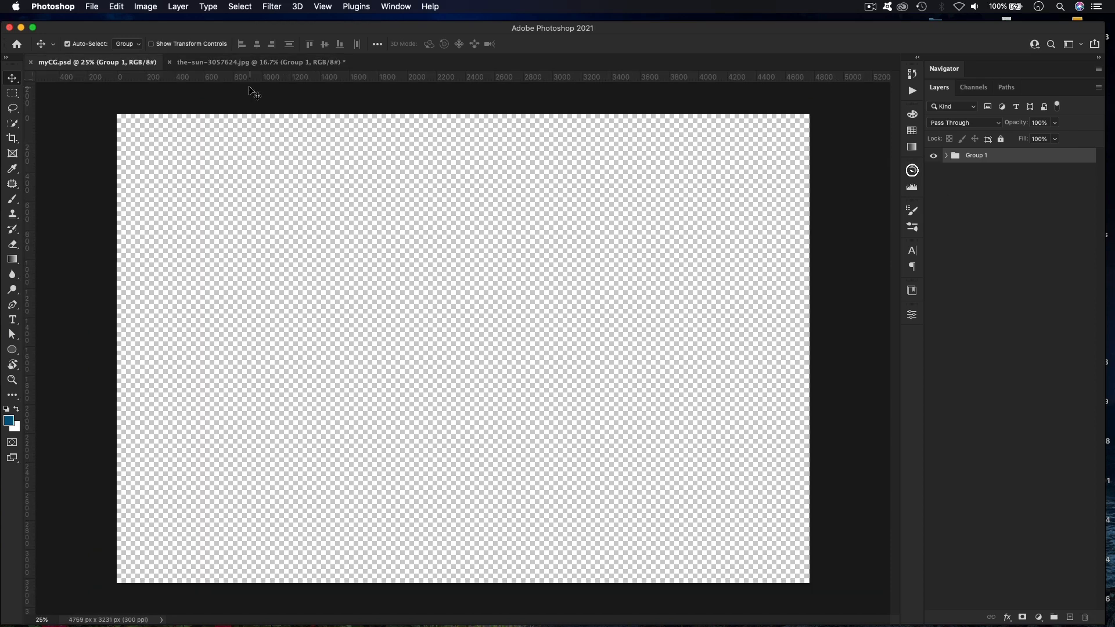
{"action": "left_click", "coordinate": [240, 62]}
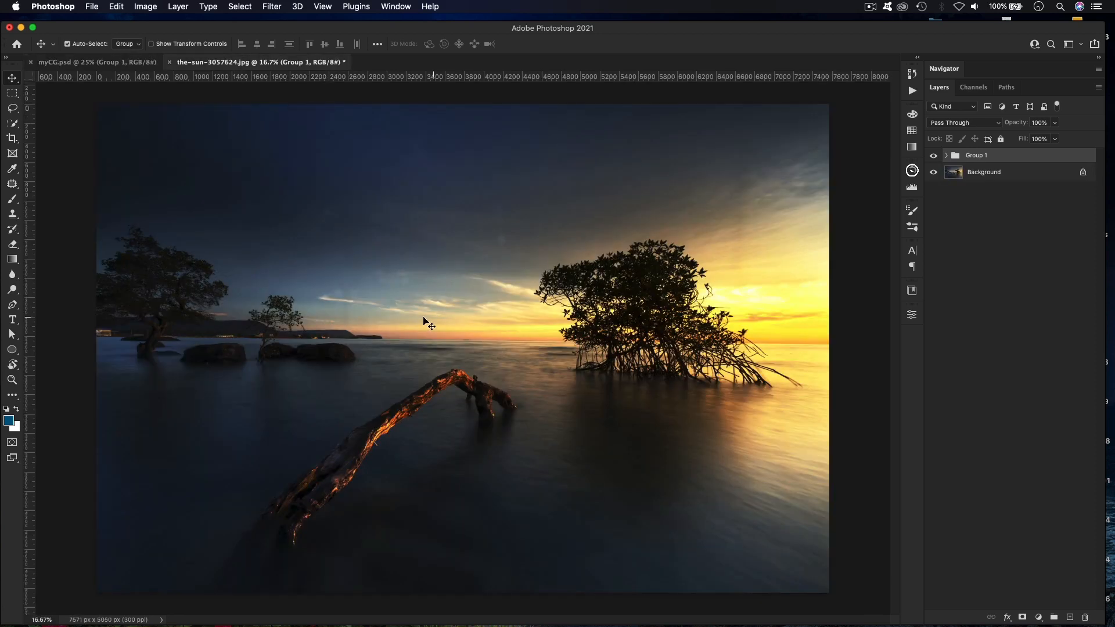
{"action": "left_click", "coordinate": [932, 157]}
{"action": "left_click", "coordinate": [932, 157]}
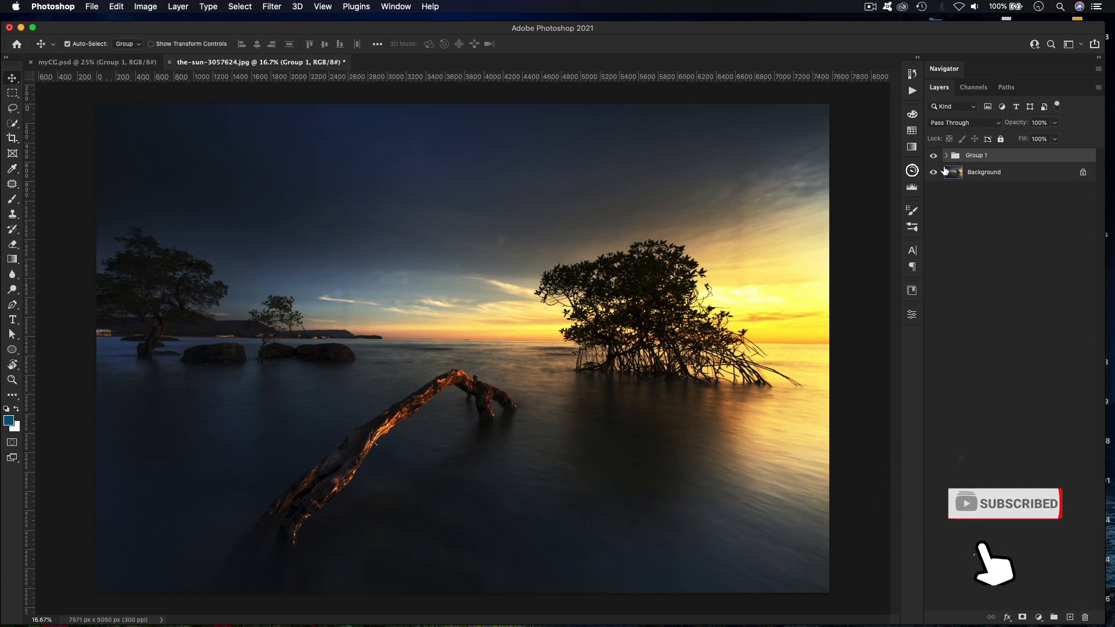
In the sunset image's Group 1, apply the Blue_12 preset to Gradient Map 1 and set its blend mode to Overlay
{"action": "left_click", "coordinate": [946, 155]}
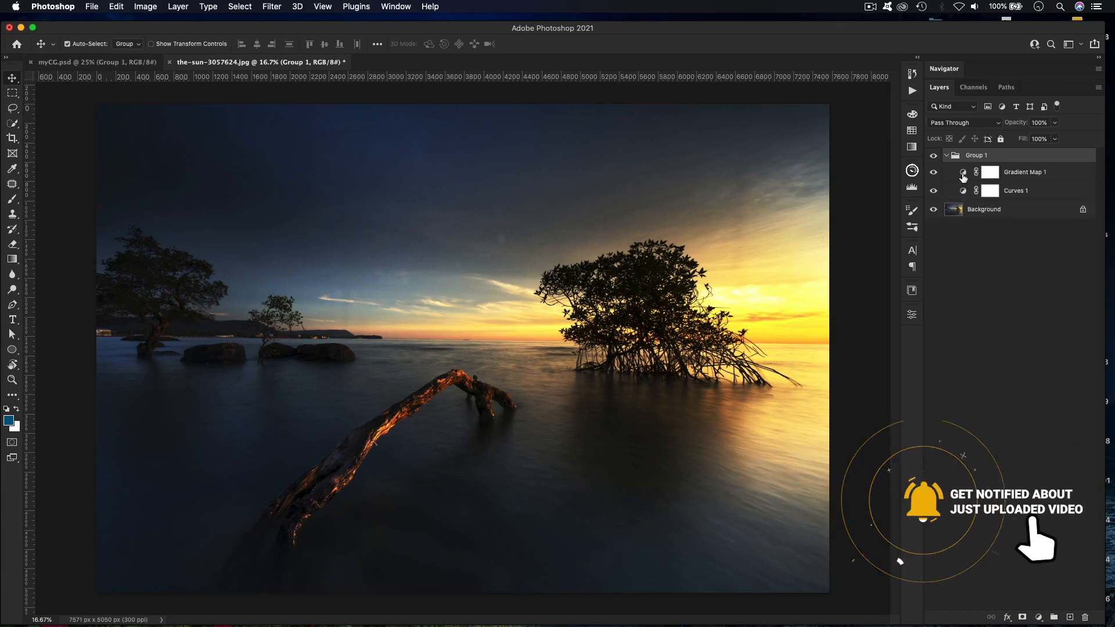
{"action": "double_click", "coordinate": [962, 172]}
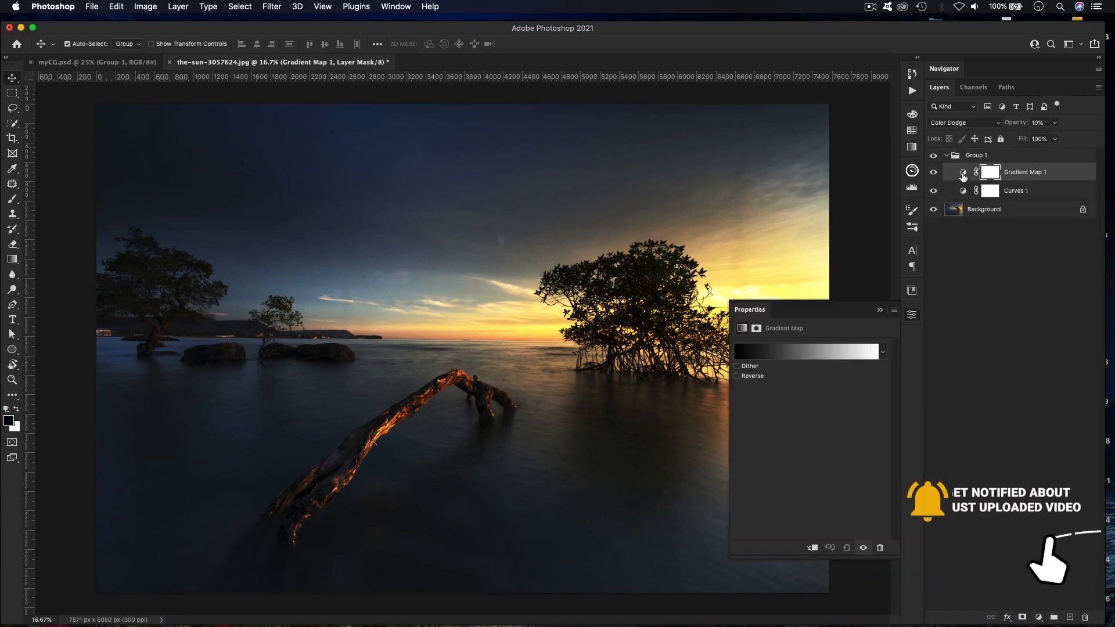
{"action": "left_click", "coordinate": [811, 355]}
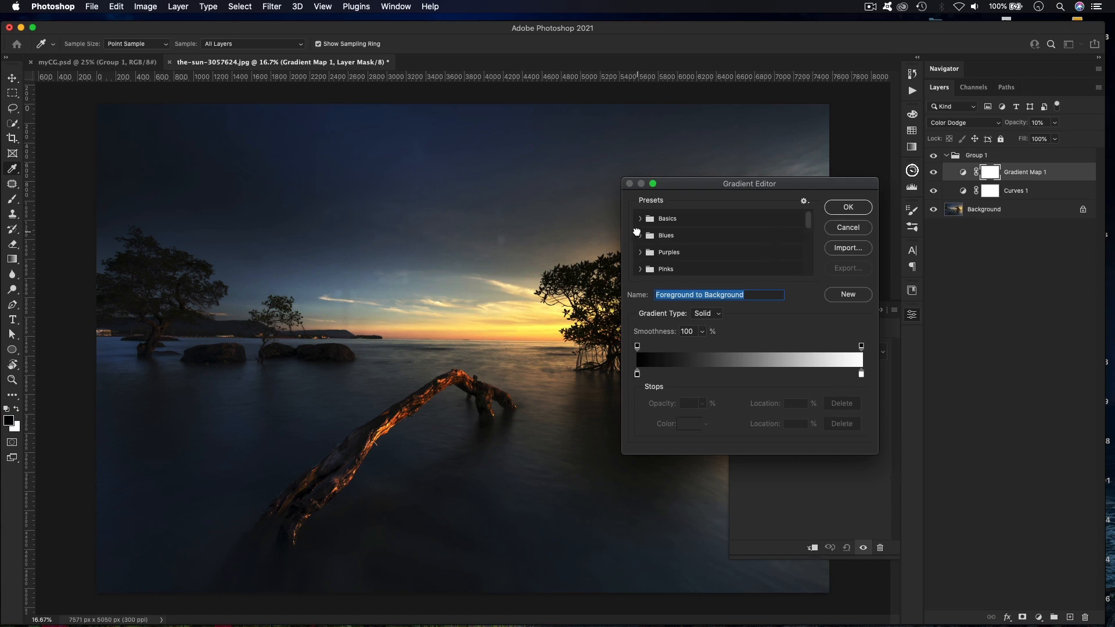
{"action": "left_click", "coordinate": [640, 235]}
{"action": "left_click", "coordinate": [711, 270]}
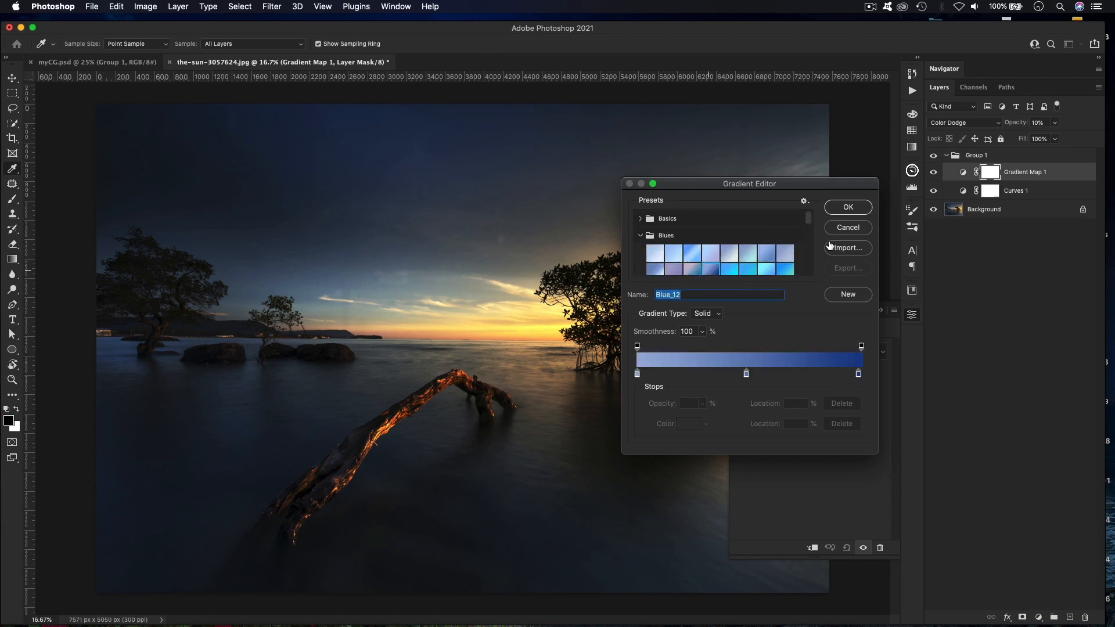
{"action": "left_click", "coordinate": [848, 208]}
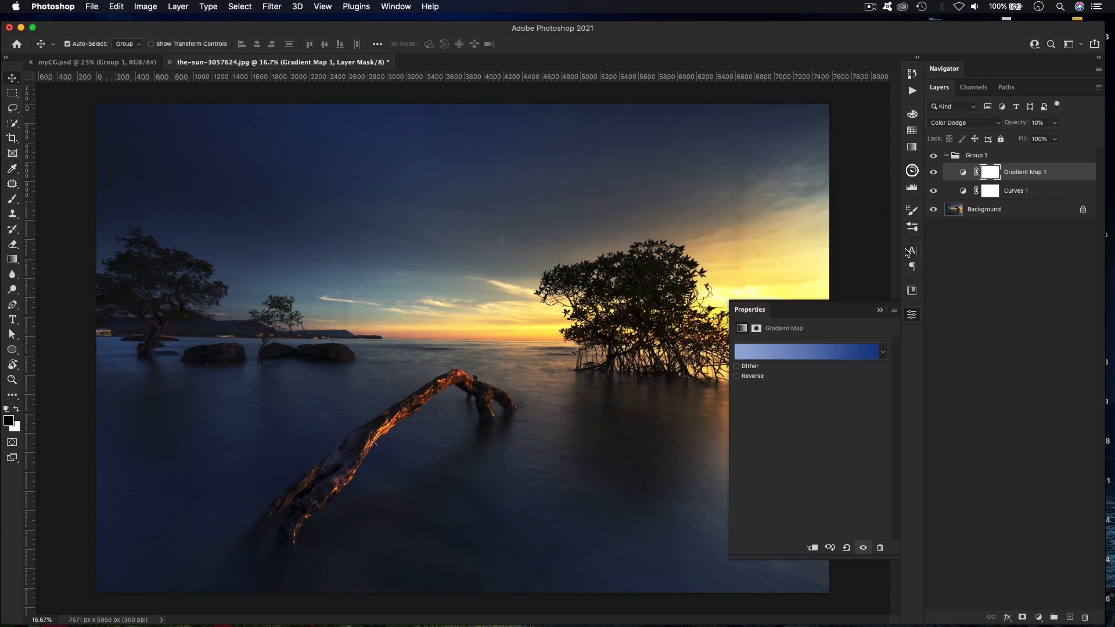
{"action": "left_click", "coordinate": [962, 126]}
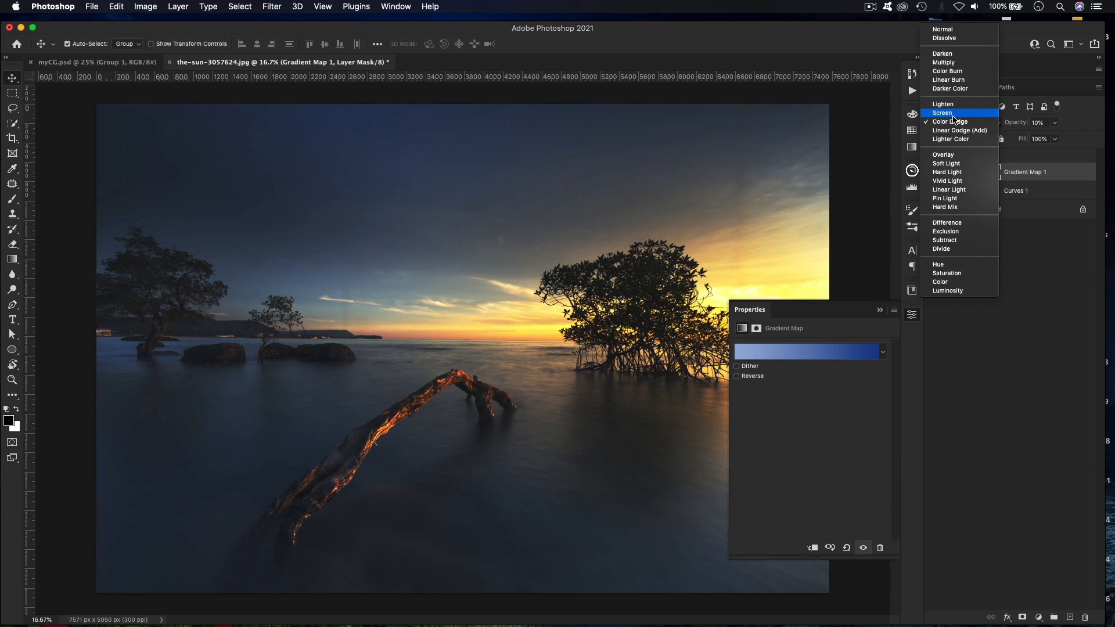
{"action": "left_click", "coordinate": [944, 158]}
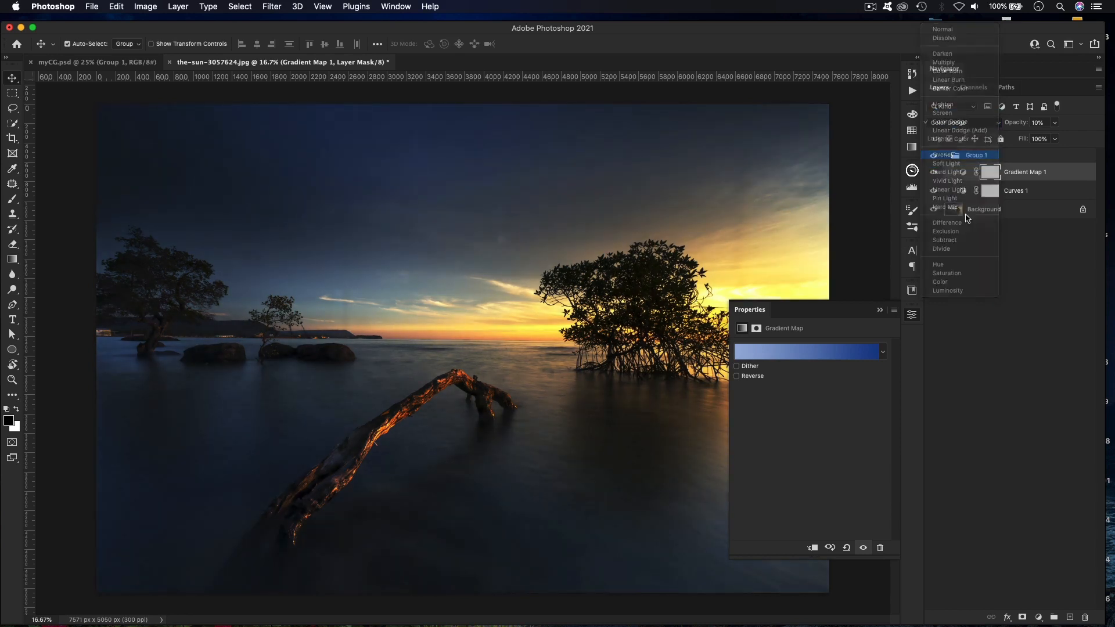
Lower the upper point of the Curves 1 RGB curve slightly, to input 158 and output 191
{"action": "left_click", "coordinate": [961, 192]}
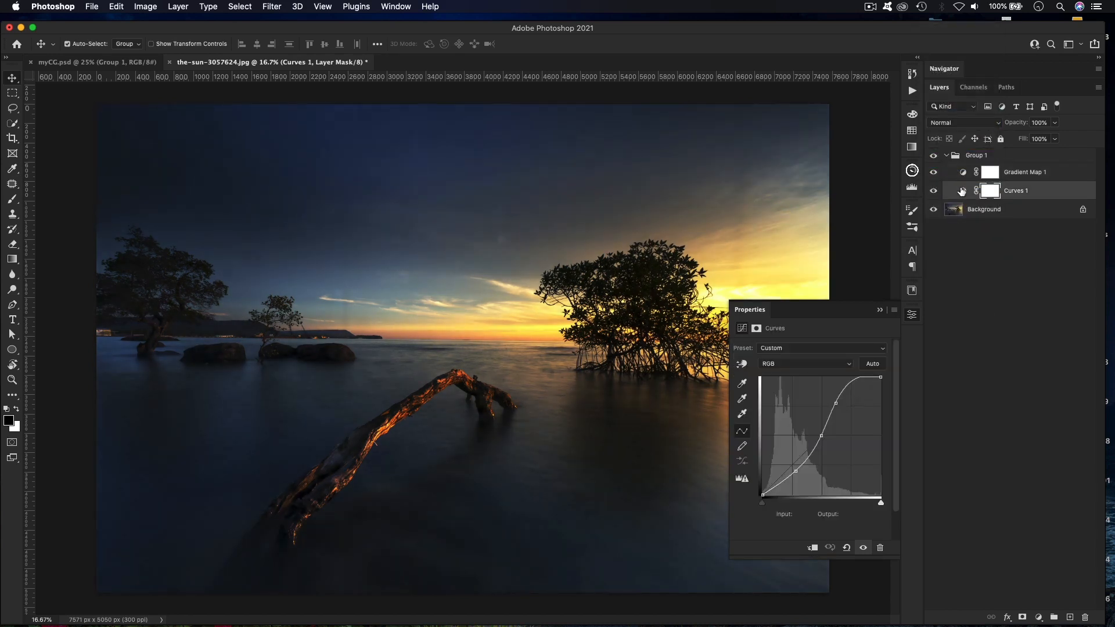
{"action": "left_click_drag", "start_coordinate": [834, 403], "coordinate": [835, 406]}
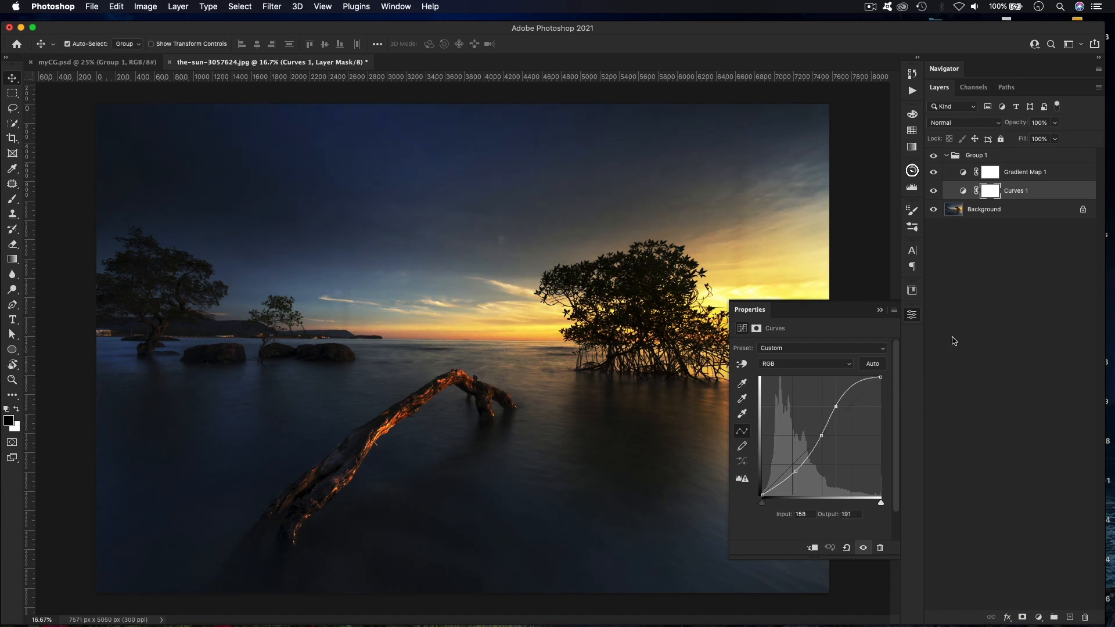
{"action": "left_click", "coordinate": [911, 315]}
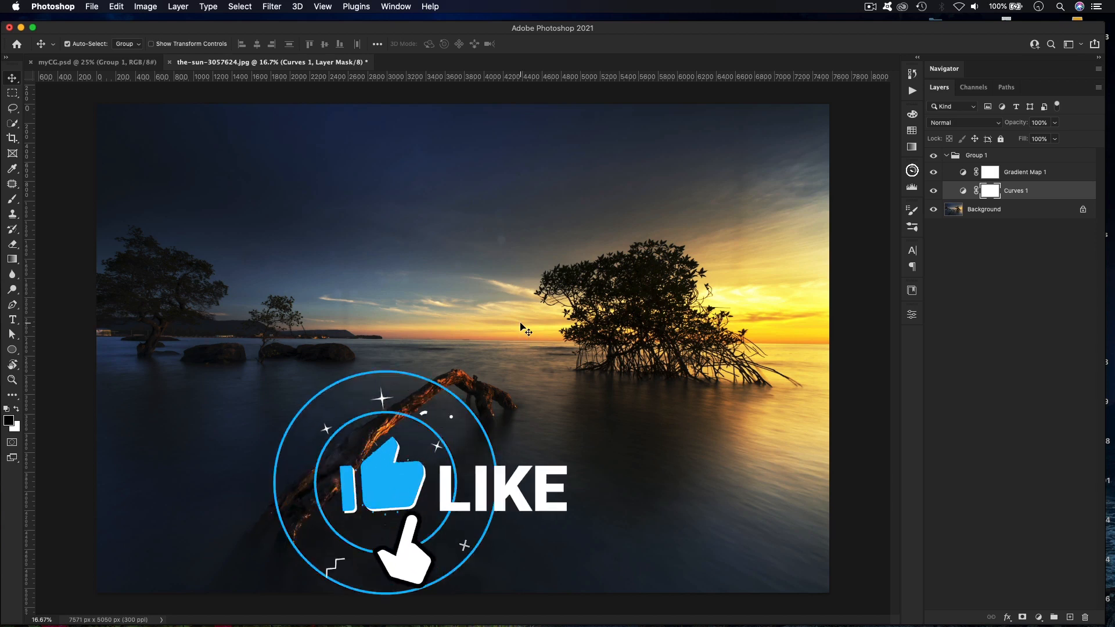
Add a Color Balance adjustment above Gradient Map 1, with midtones Yellow-Blue at +24 and Cyan-Red at 0
{"action": "left_click", "coordinate": [1018, 176]}
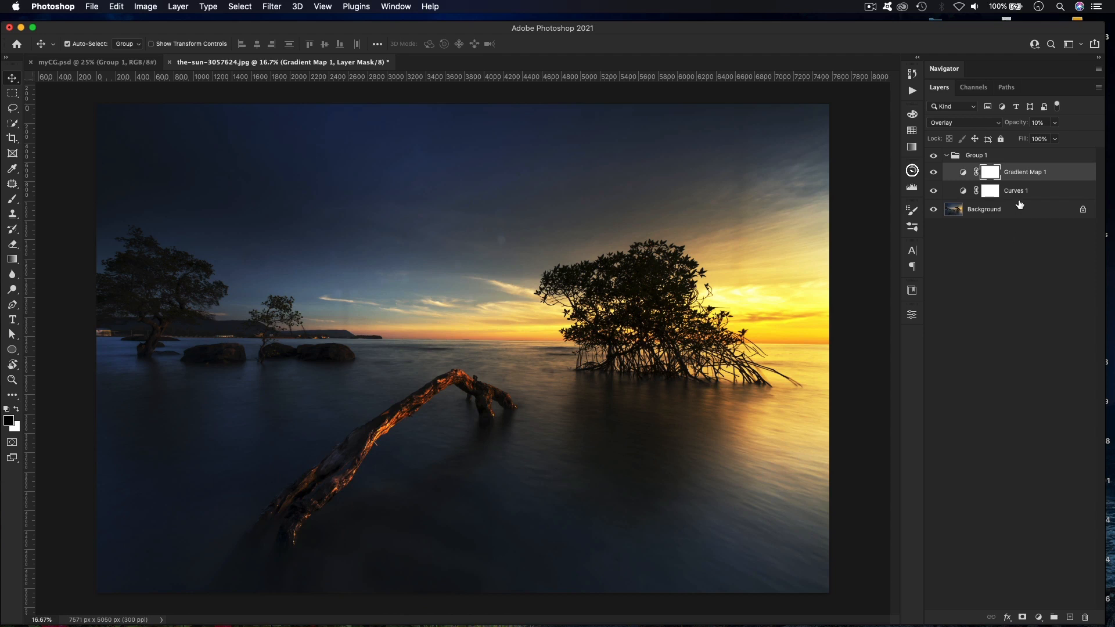
{"action": "left_click", "coordinate": [1039, 617]}
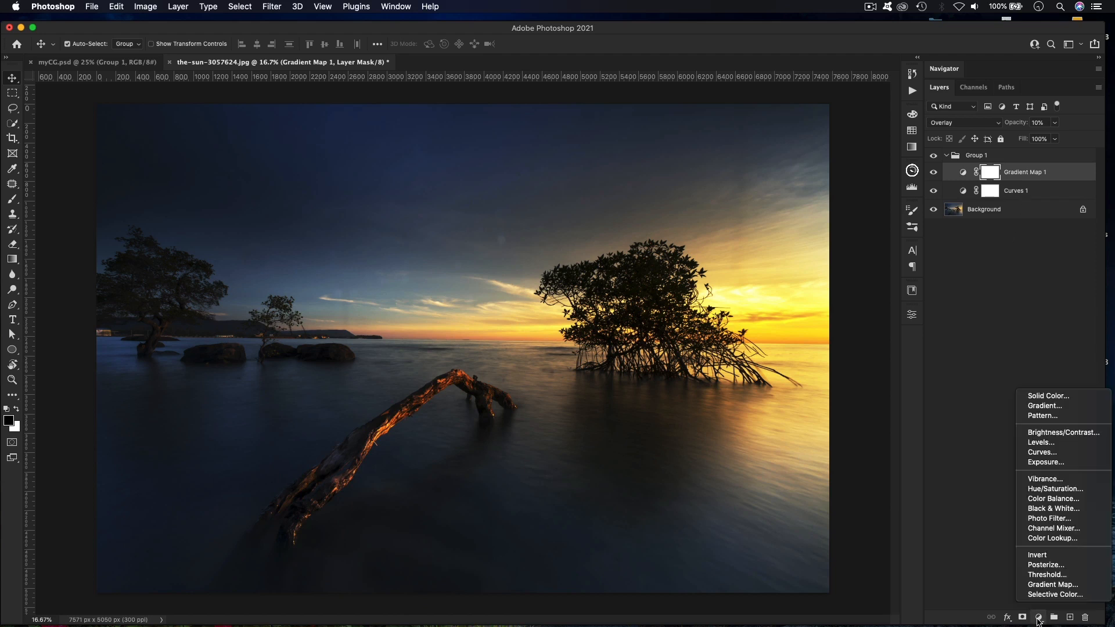
{"action": "left_click", "coordinate": [1054, 498]}
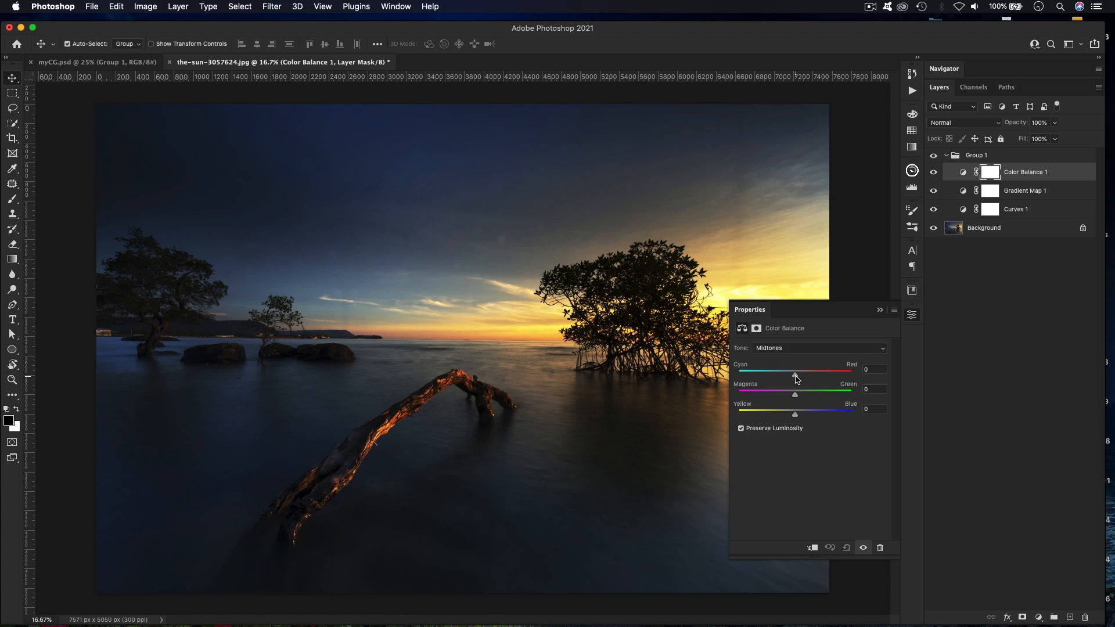
{"action": "left_click_drag", "start_coordinate": [796, 378], "coordinate": [799, 378]}
{"action": "left_click_drag", "start_coordinate": [795, 416], "coordinate": [811, 419]}
{"action": "left_click_drag", "start_coordinate": [798, 377], "coordinate": [796, 377]}
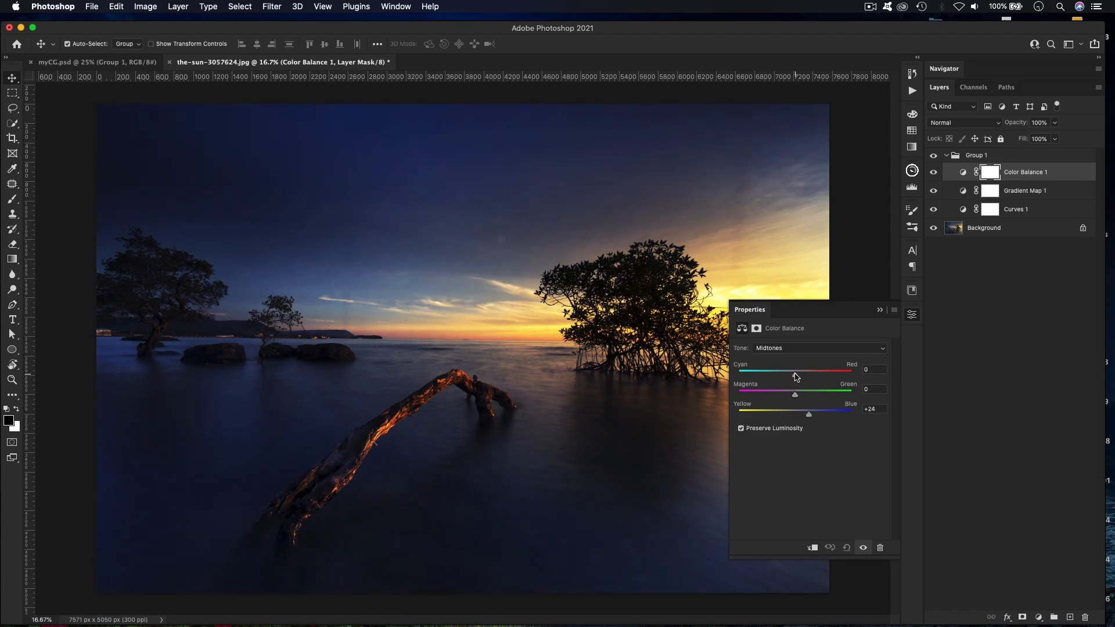
{"action": "left_click", "coordinate": [912, 317]}
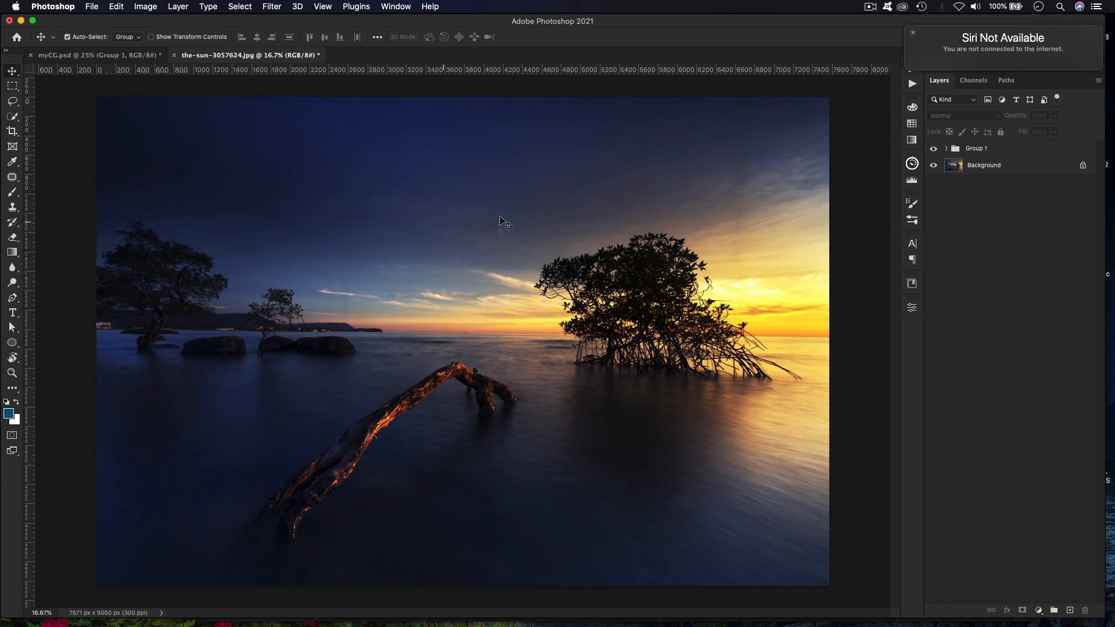
Examine the Curves, Gradient Map and Color Balance adjustment layers inside Group 1 of the sunset image
{"action": "left_click", "coordinate": [978, 150]}
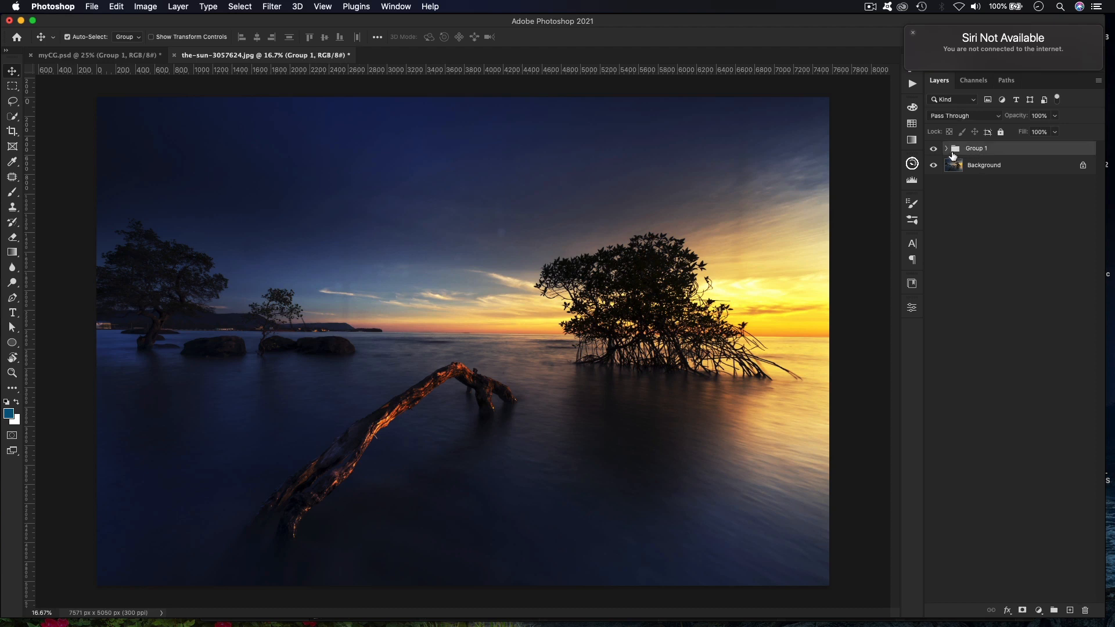
{"action": "left_click", "coordinate": [945, 149]}
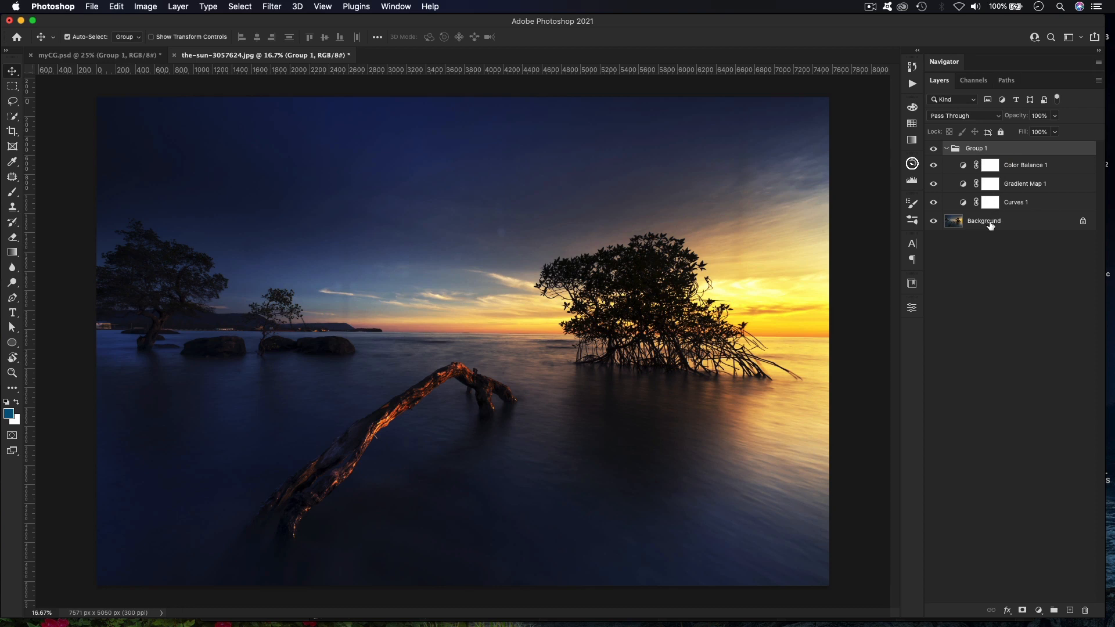
{"action": "left_click", "coordinate": [1016, 205]}
{"action": "left_click", "coordinate": [1013, 185]}
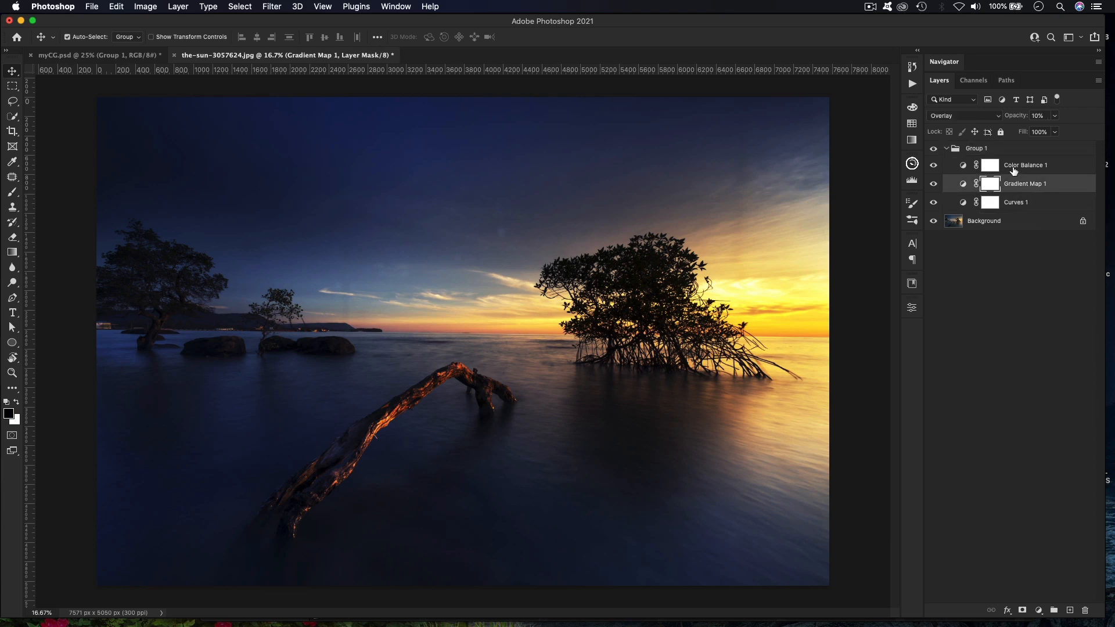
{"action": "left_click", "coordinate": [1013, 168]}
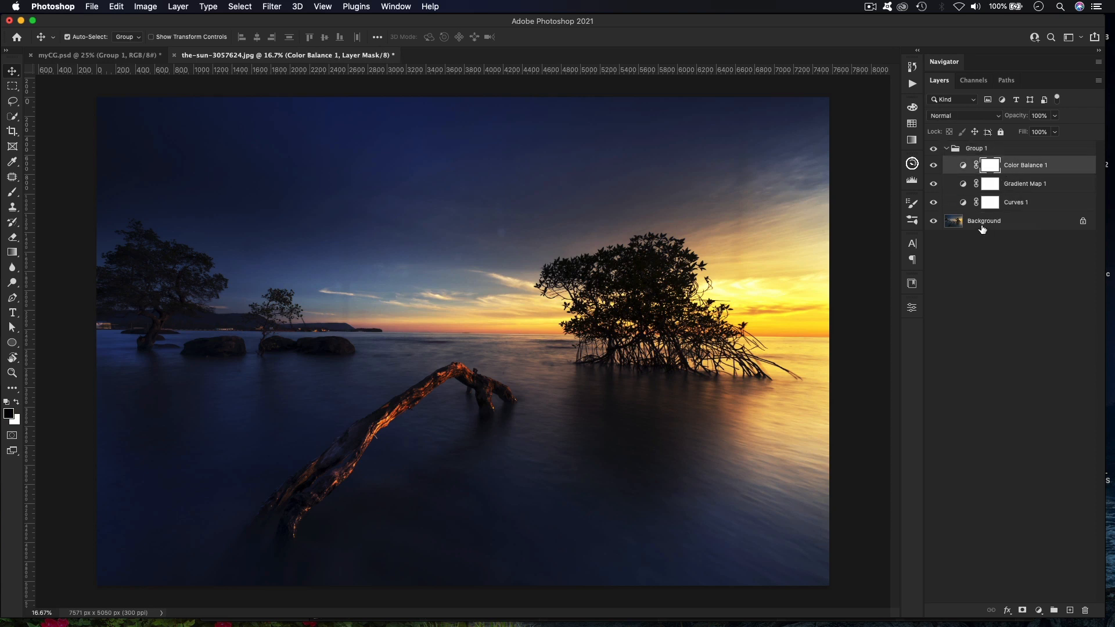
{"action": "left_click", "coordinate": [1013, 203], "text": "shift"}
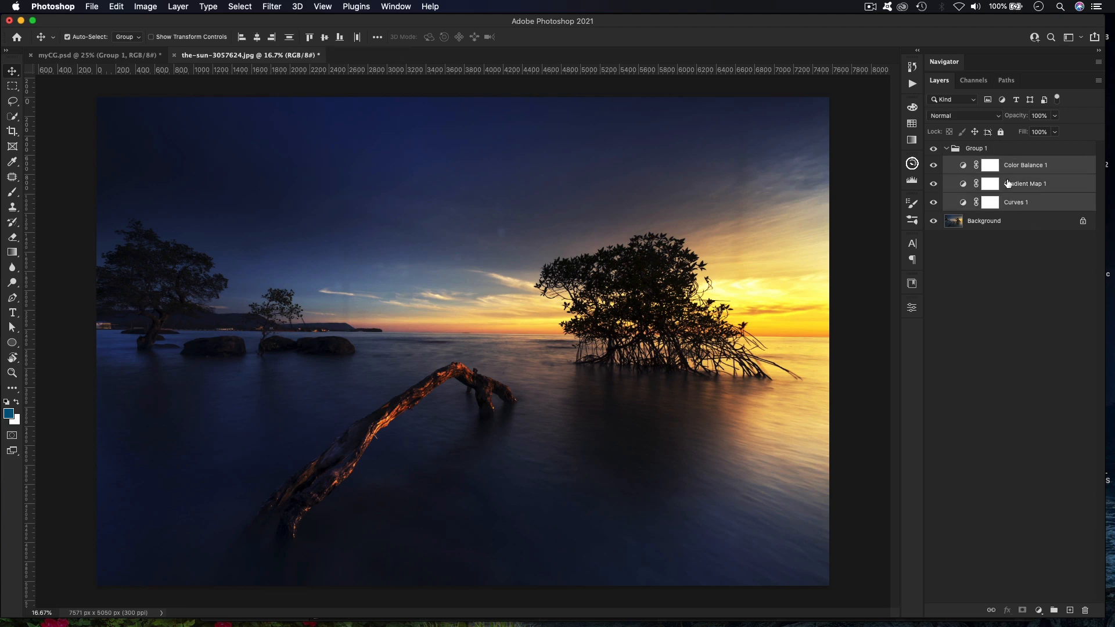
{"action": "left_click", "coordinate": [975, 149]}
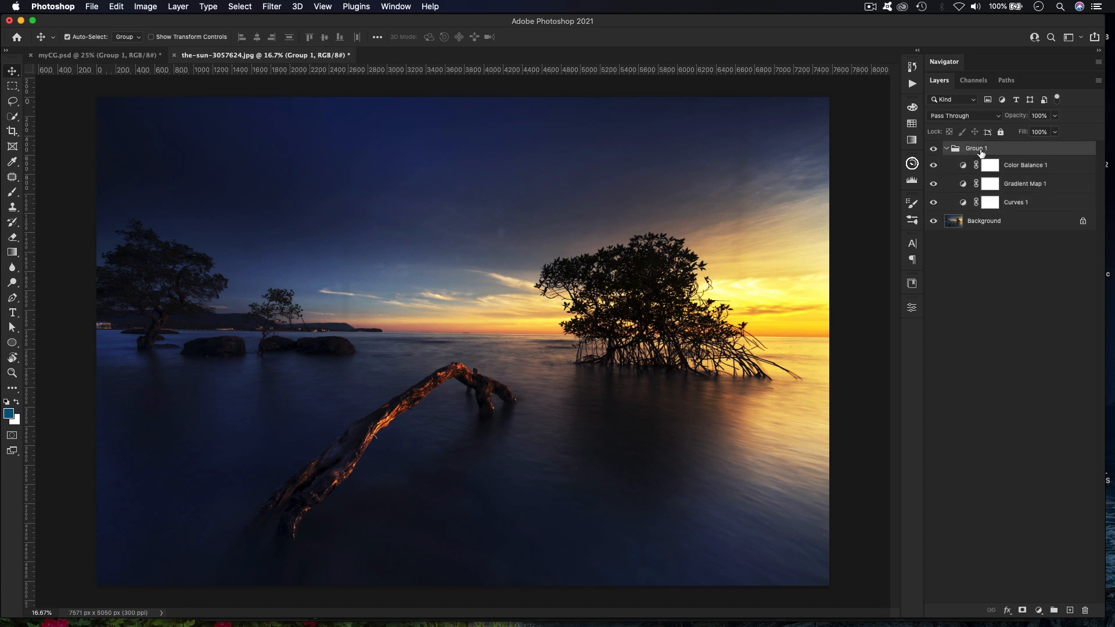
Export the sunset image's grading as a color lookup table in 3DL format, with 32 grid points at Medium quality
{"action": "left_click", "coordinate": [93, 6]}
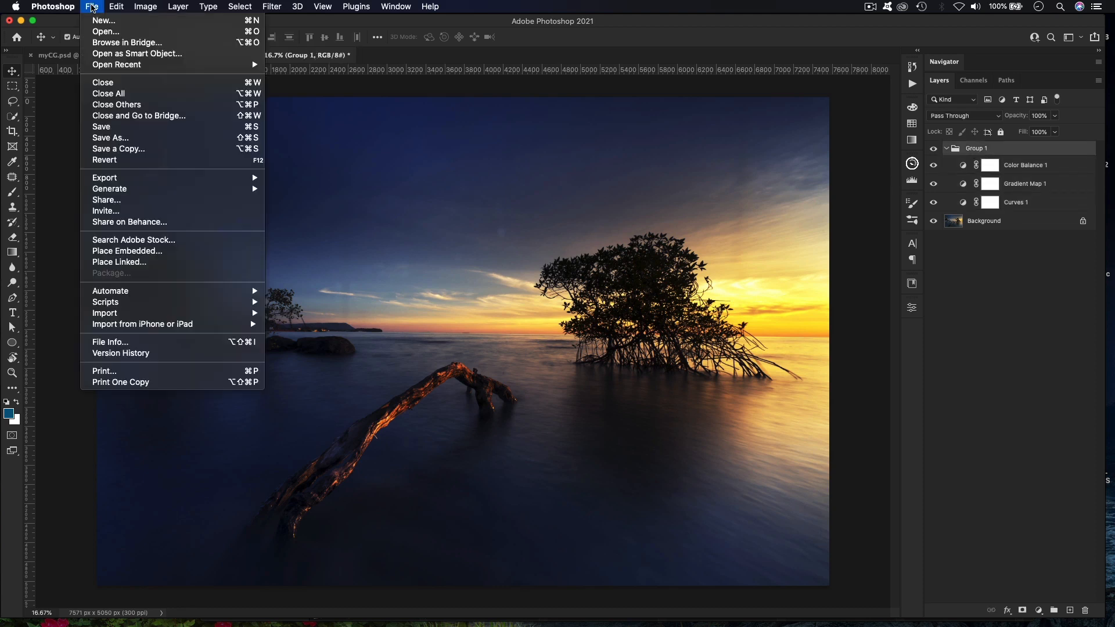
{"action": "mouse_move", "coordinate": [244, 178]}
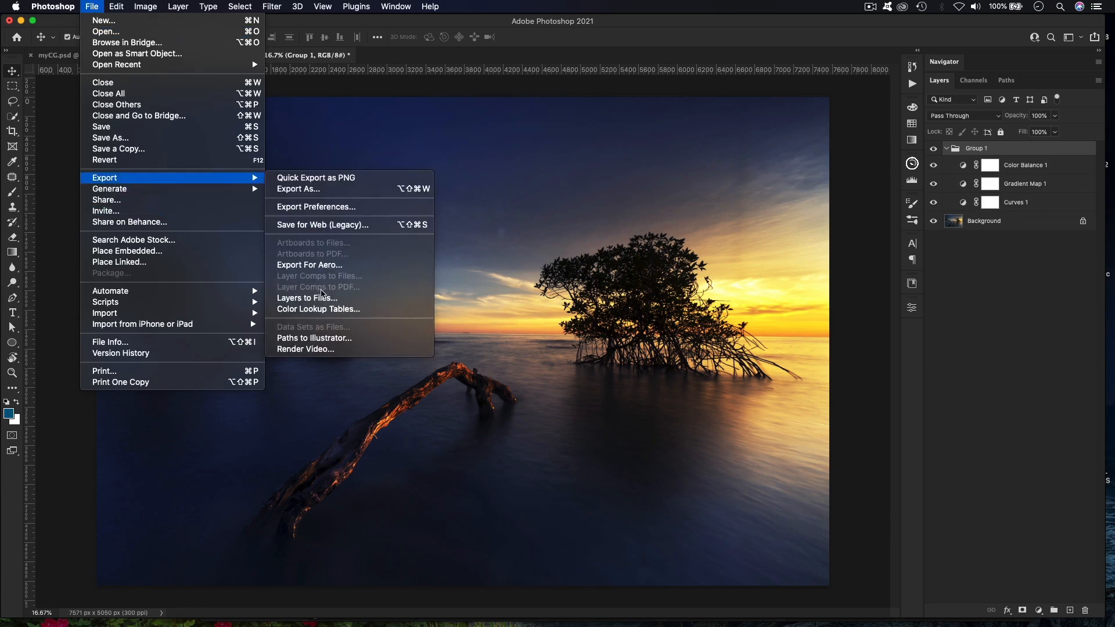
{"action": "left_click", "coordinate": [329, 309]}
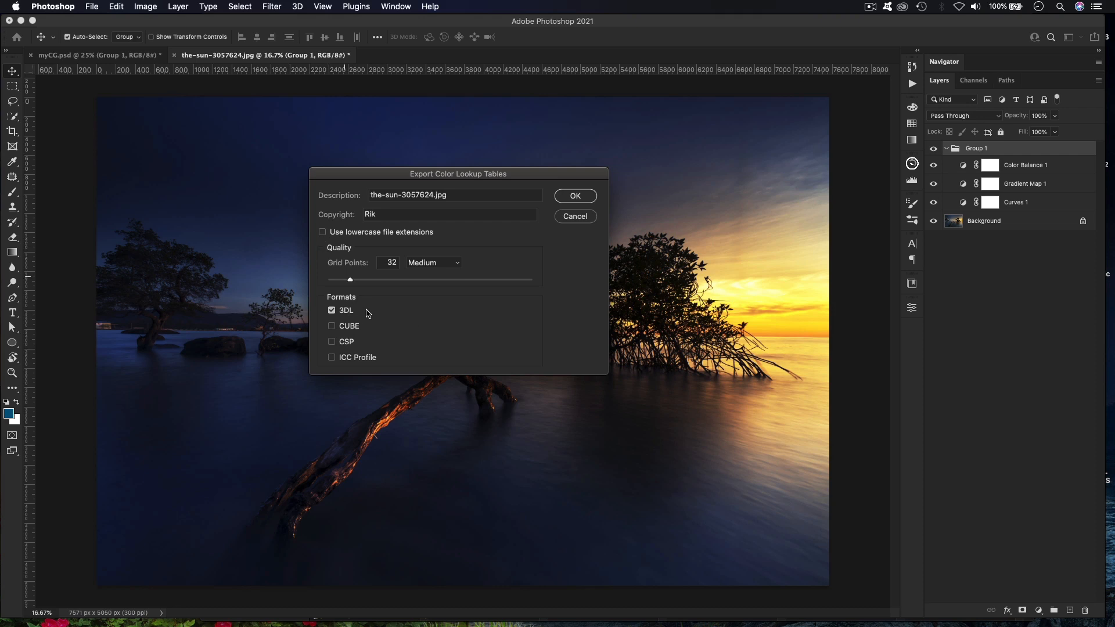
{"action": "left_click", "coordinate": [442, 266]}
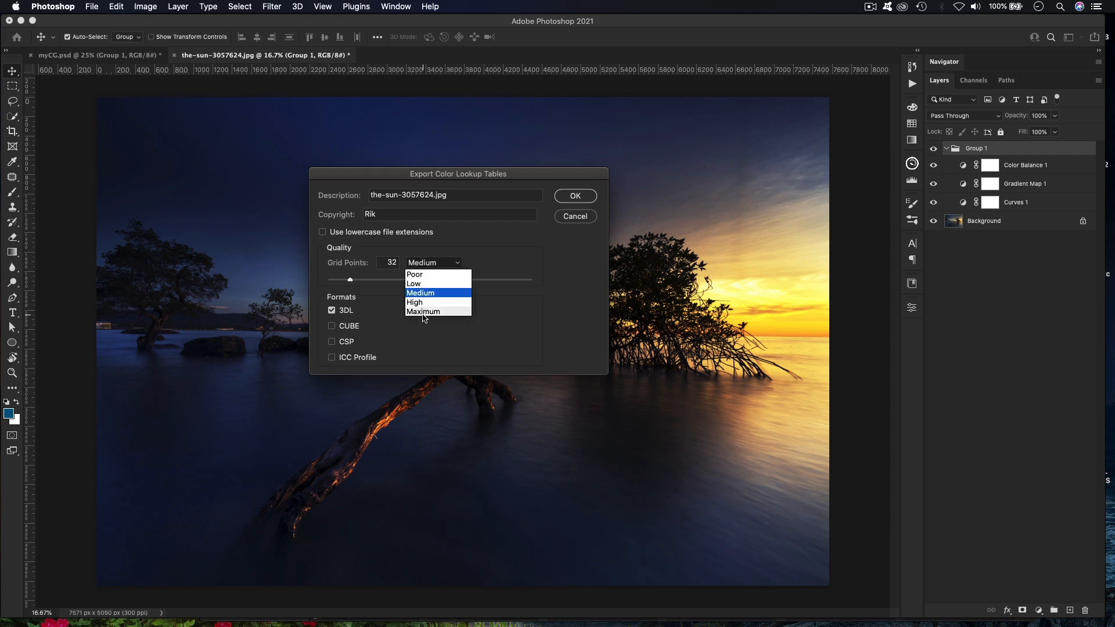
{"action": "left_click", "coordinate": [481, 245]}
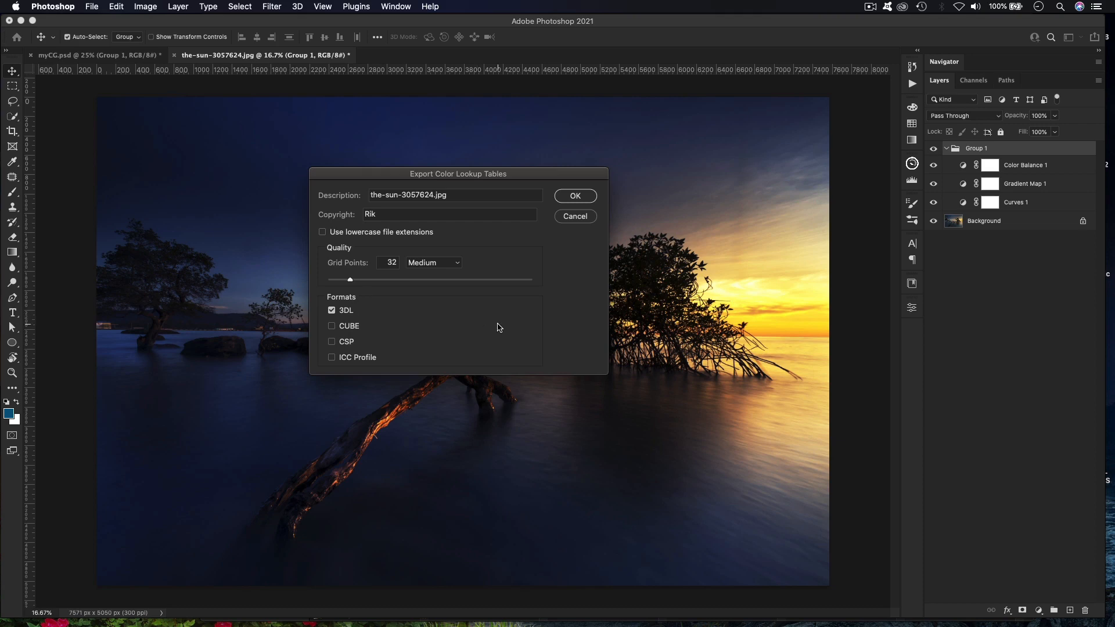
{"action": "left_click", "coordinate": [576, 197]}
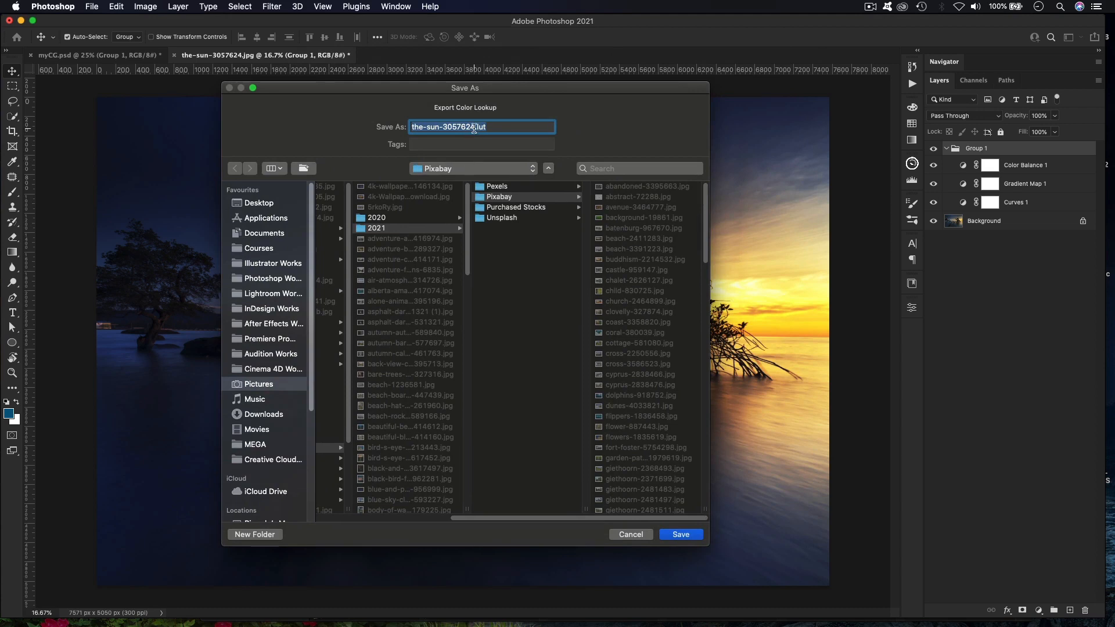
Save the exported color lookup to the Desktop as MyCGLUT.lut
{"action": "left_click_drag", "start_coordinate": [474, 128], "coordinate": [388, 127]}
{"action": "type", "text": "MyCG"}
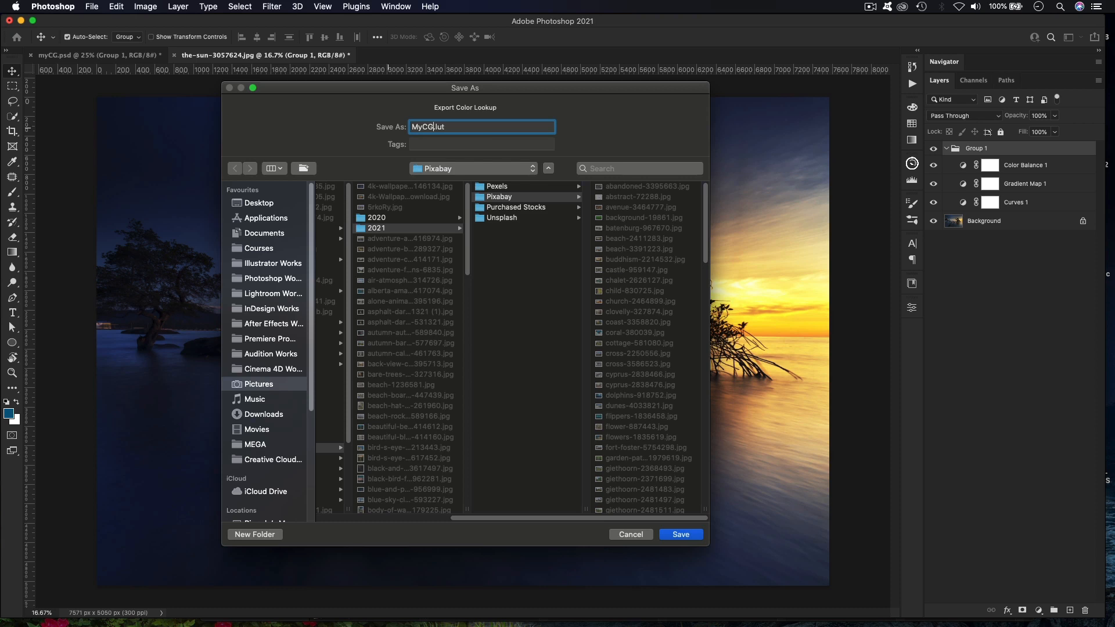
{"action": "type", "text": "LUT"}
{"action": "left_click", "coordinate": [270, 203]}
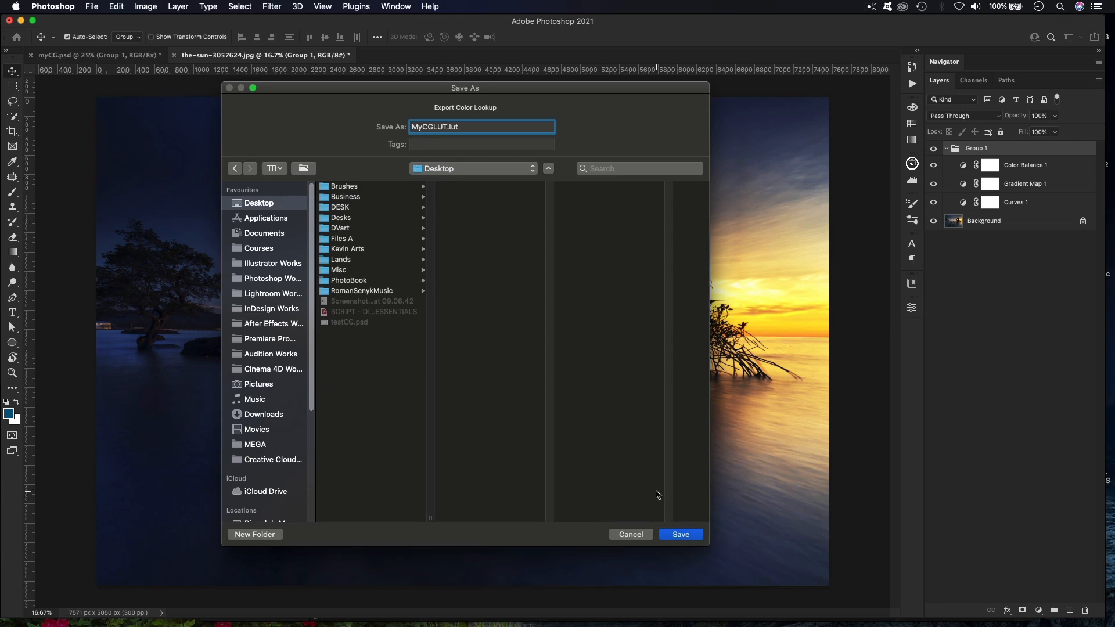
{"action": "left_click", "coordinate": [681, 535]}
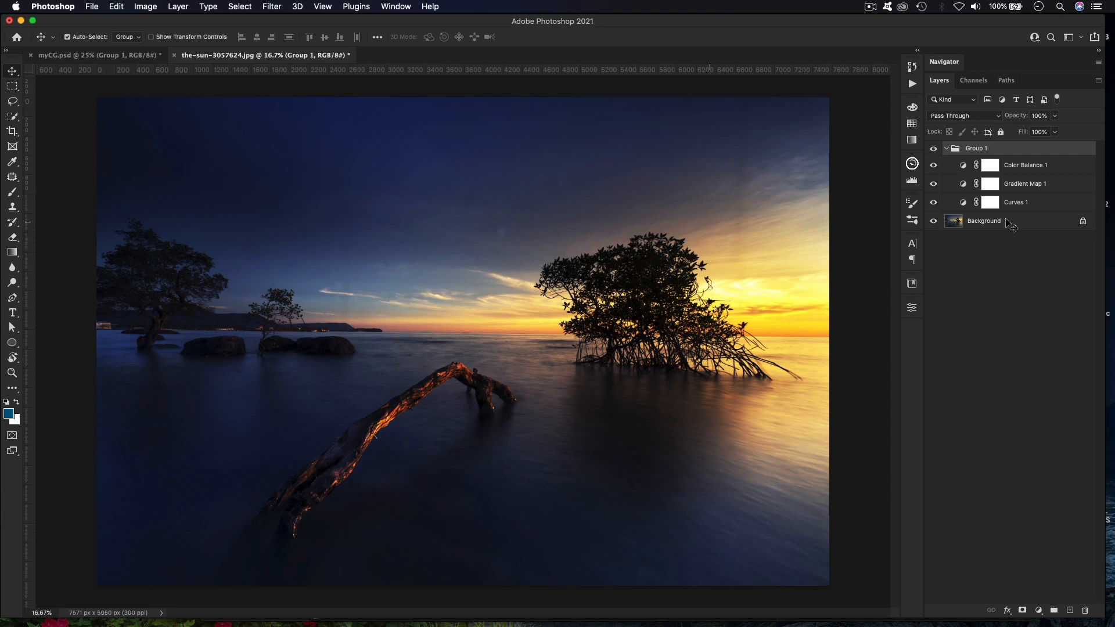
Delete Group 1 with all its adjustment layers from the sunset image, keeping only the Background
{"action": "left_click", "coordinate": [1016, 204]}
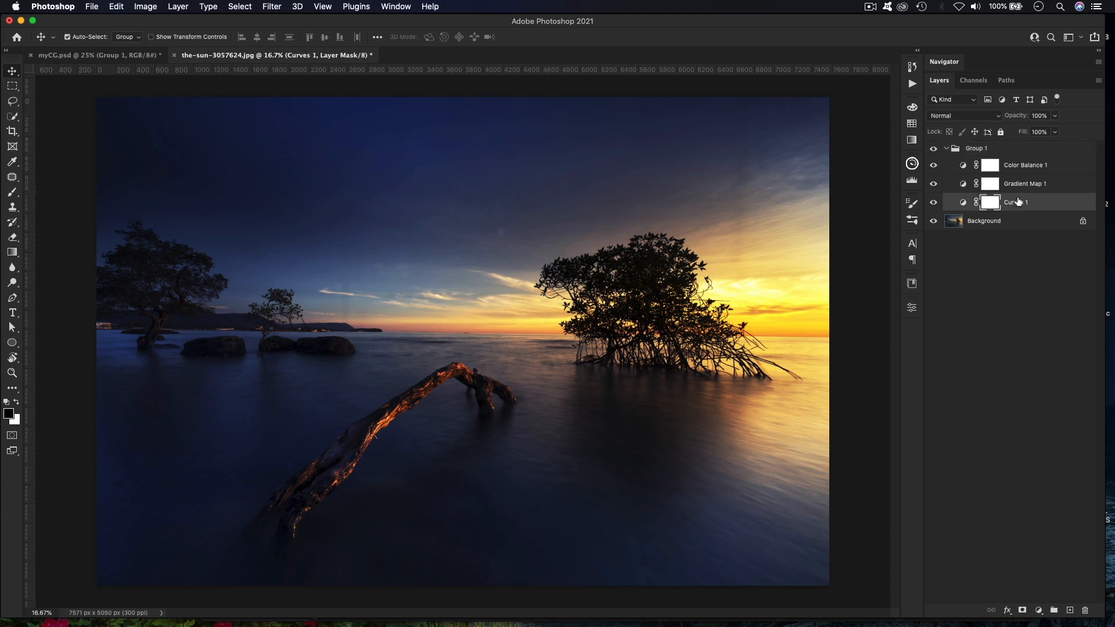
{"action": "left_click", "coordinate": [975, 150]}
{"action": "key", "text": "Delete"}
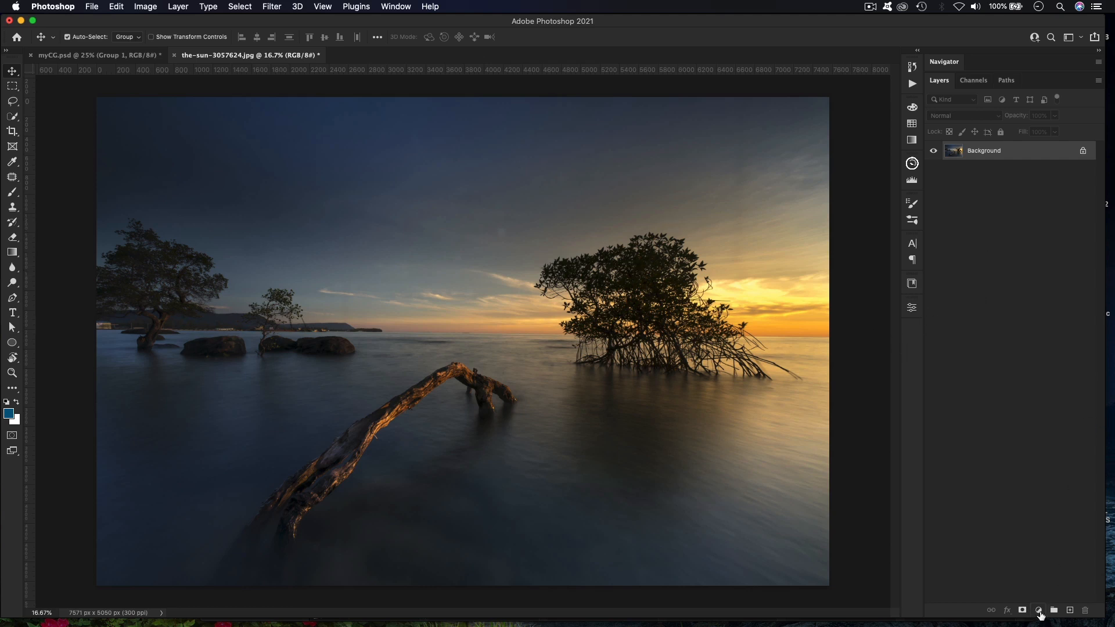
Add a Color Lookup adjustment layer above the Background and load MyCGLUT.3DL from the Desktop as its 3D LUT
{"action": "left_click", "coordinate": [1039, 610]}
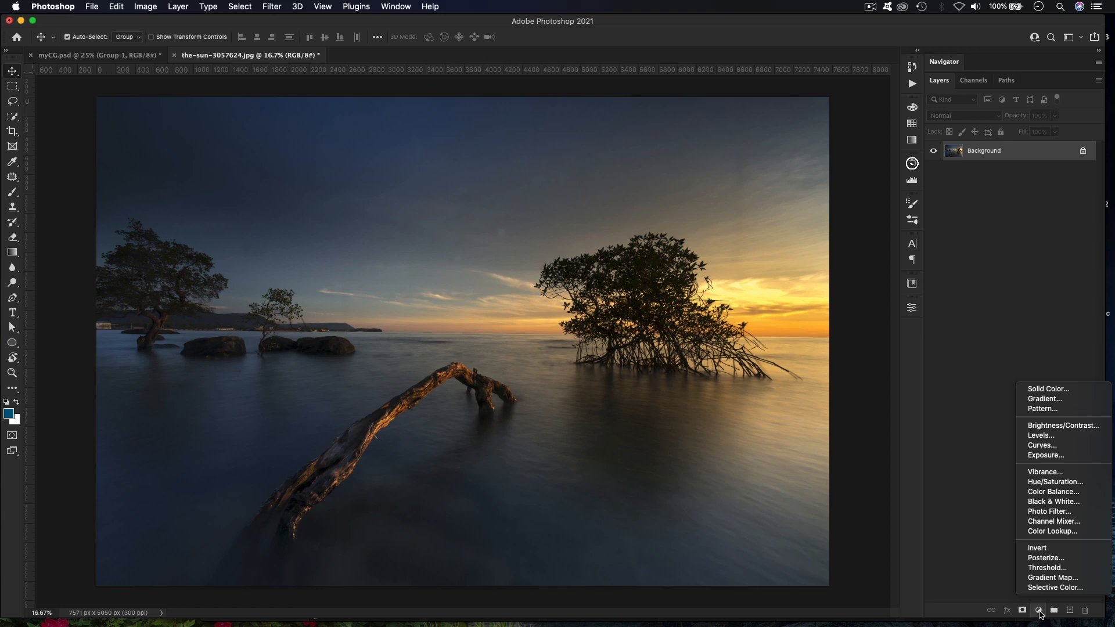
{"action": "left_click", "coordinate": [1050, 532]}
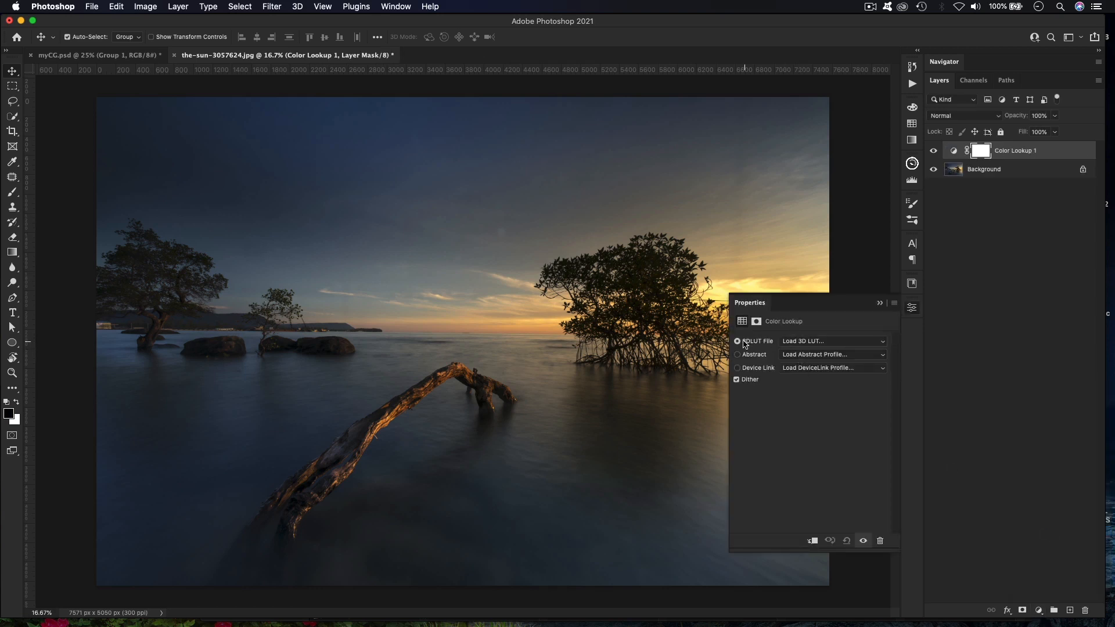
{"action": "left_click", "coordinate": [806, 344]}
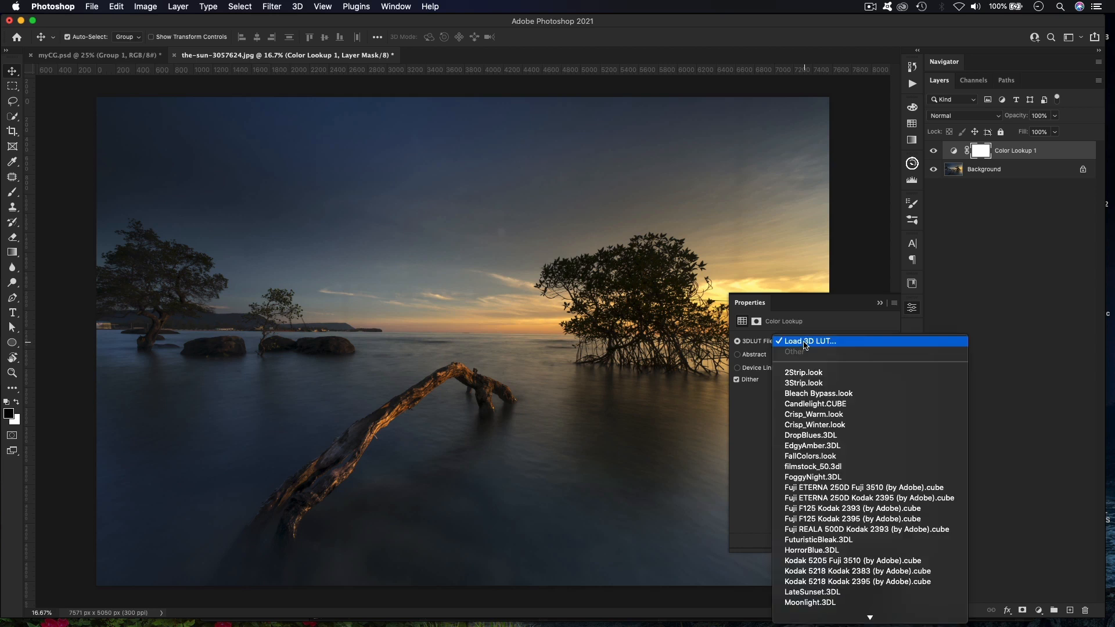
{"action": "left_click", "coordinate": [806, 343]}
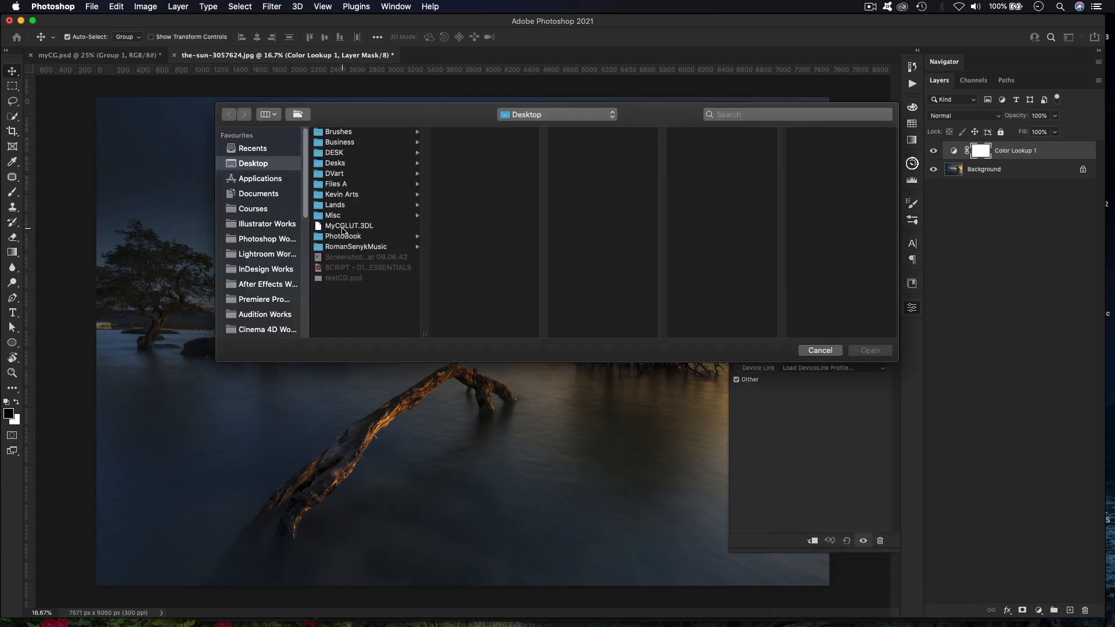
{"action": "left_click", "coordinate": [344, 227]}
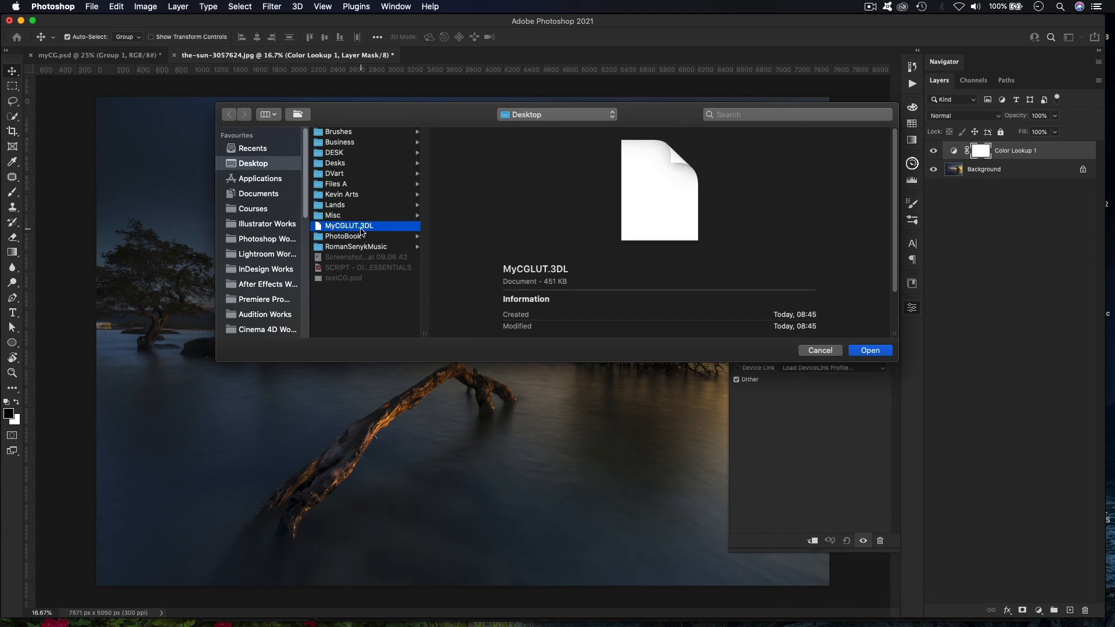
{"action": "left_click", "coordinate": [871, 351]}
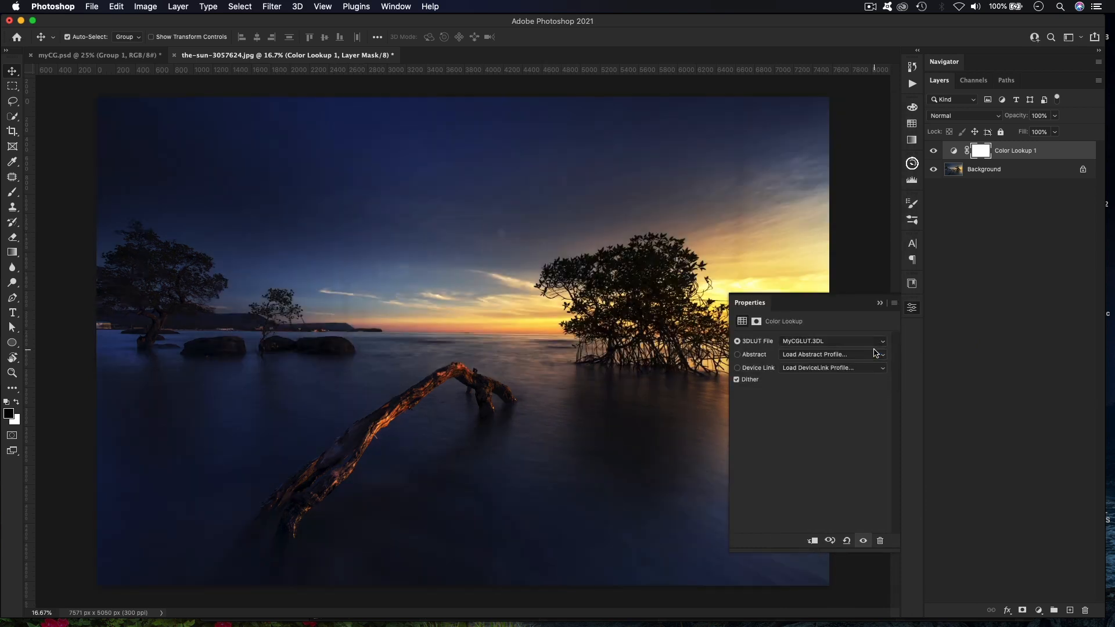
{"action": "left_click", "coordinate": [911, 308]}
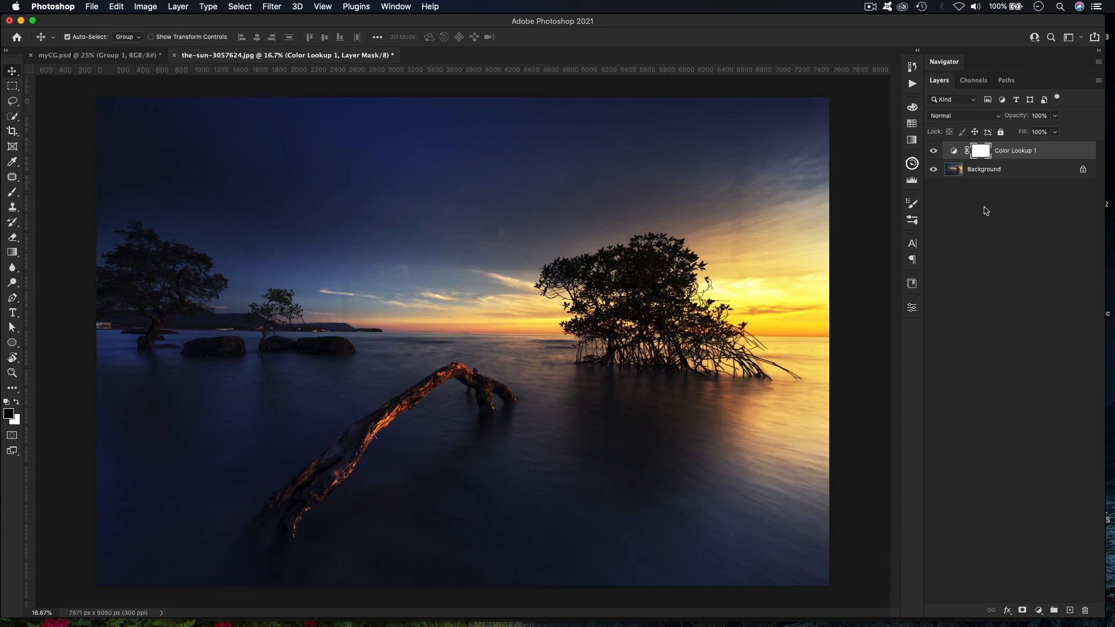
Compare the sunset image with and without the Color Lookup grading by toggling that layer's visibility
{"action": "left_click", "coordinate": [933, 152]}
{"action": "left_click", "coordinate": [934, 151]}
{"action": "left_click", "coordinate": [933, 152]}
{"action": "left_click", "coordinate": [933, 152]}
{"action": "left_click", "coordinate": [933, 151]}
{"action": "left_click", "coordinate": [933, 152]}
Delete the Color Lookup layer carrying MyCGLUT.3DL and add a fresh Color Lookup adjustment layer above the Background
{"action": "left_click", "coordinate": [1056, 151]}
{"action": "key", "text": "BackSpace"}
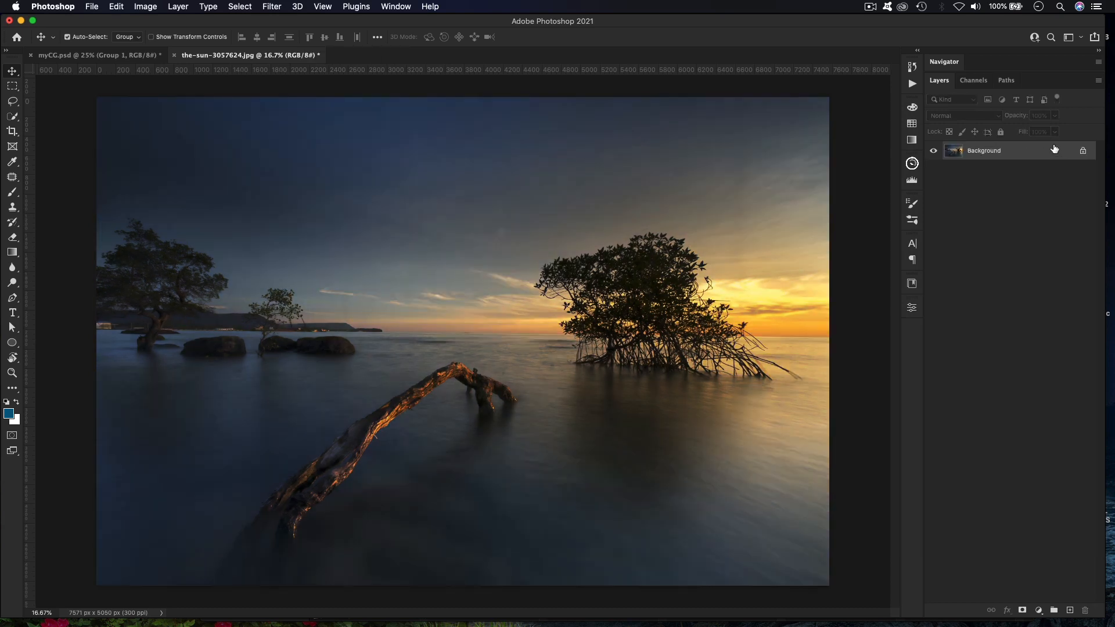
{"action": "left_click", "coordinate": [1038, 610]}
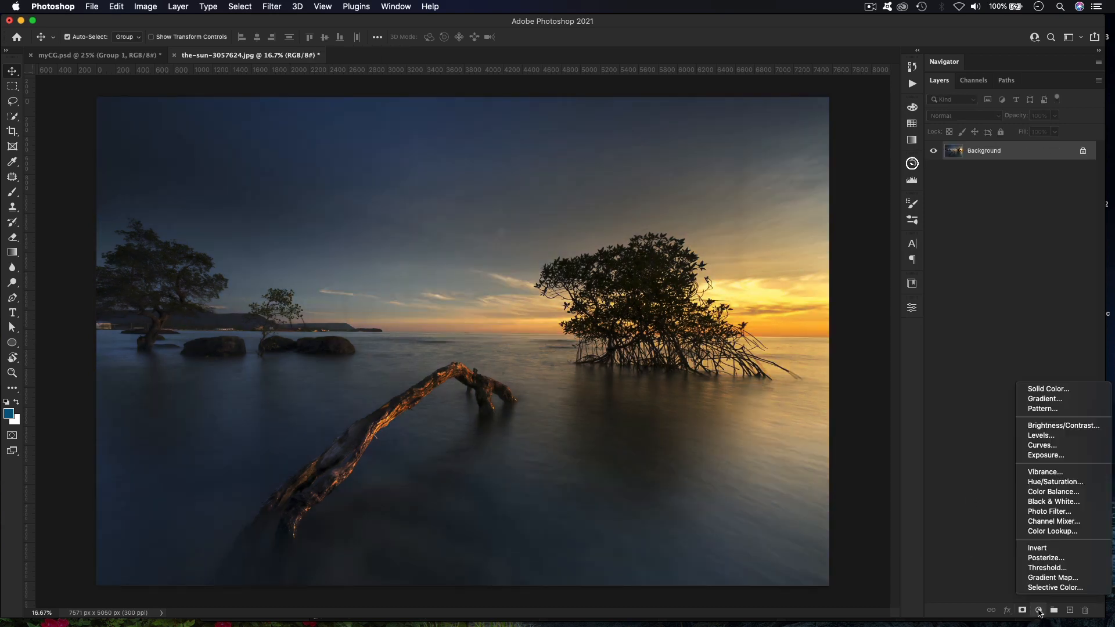
{"action": "left_click", "coordinate": [1048, 531]}
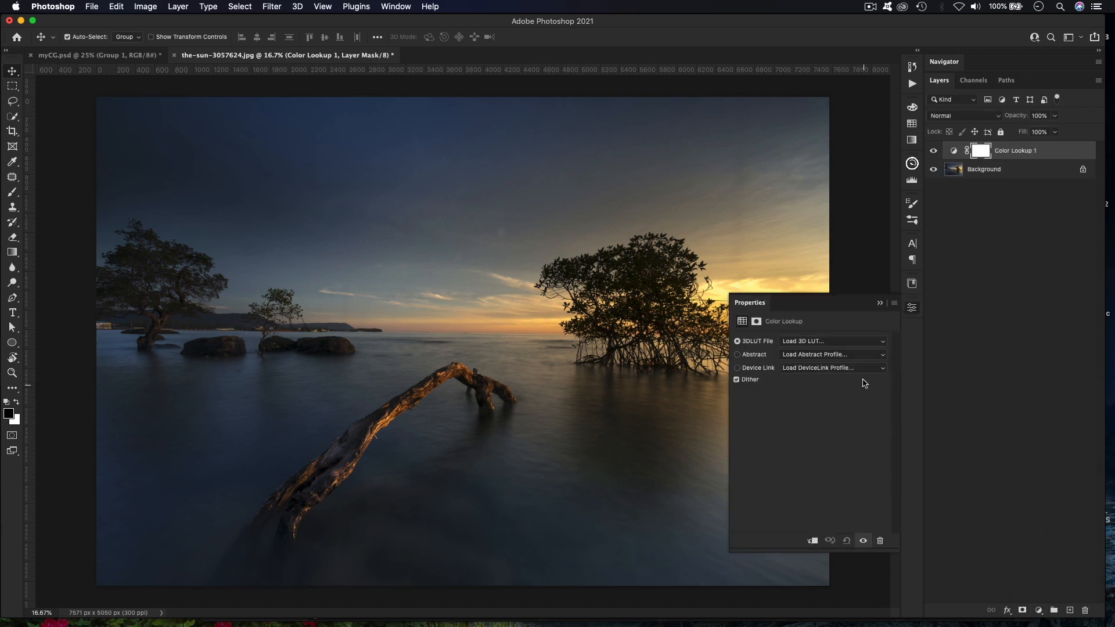
Try the 3Strip.look and FallColors.look presets on the Color Lookup layer, and settle on Fuji F125 Kodak 2395 (by Adobe).cube
{"action": "left_click", "coordinate": [848, 342]}
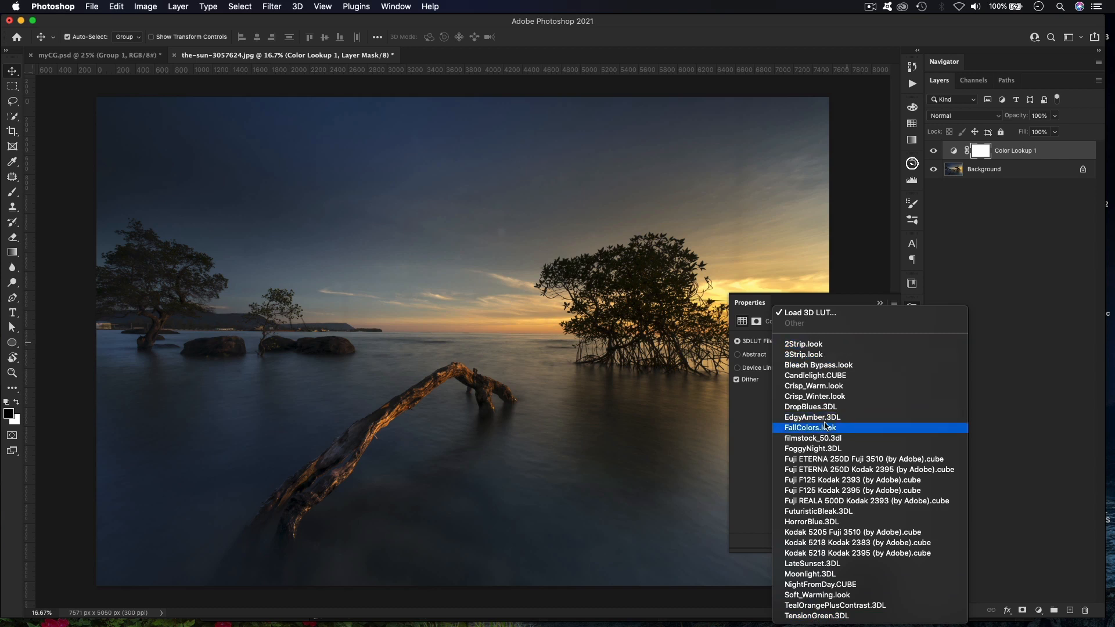
{"action": "left_click", "coordinate": [804, 354]}
{"action": "left_click", "coordinate": [793, 342]}
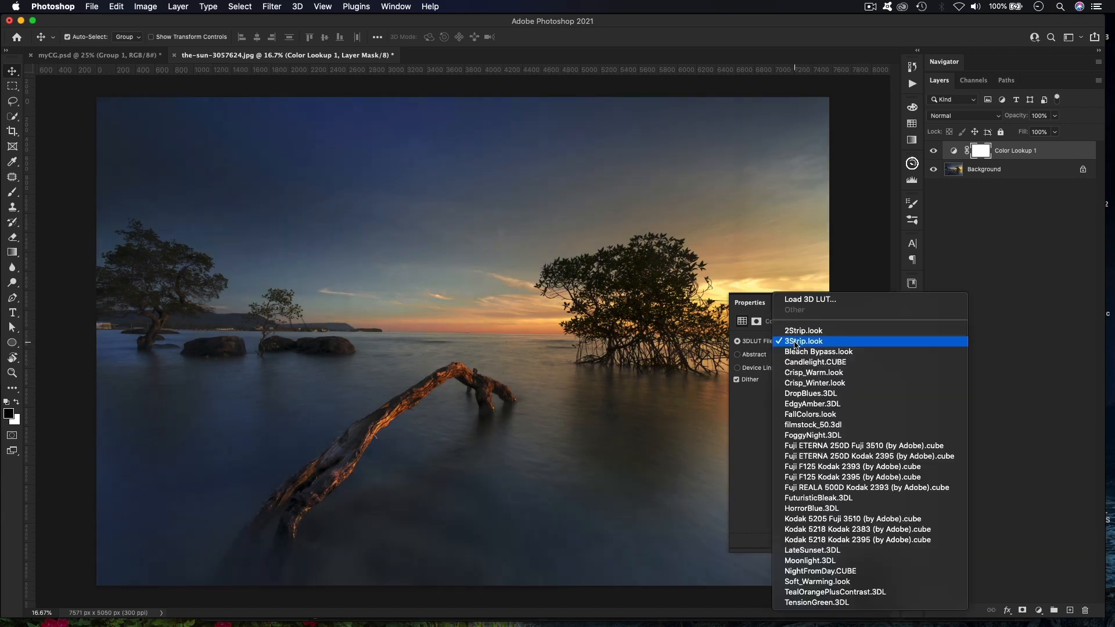
{"action": "left_click", "coordinate": [803, 418]}
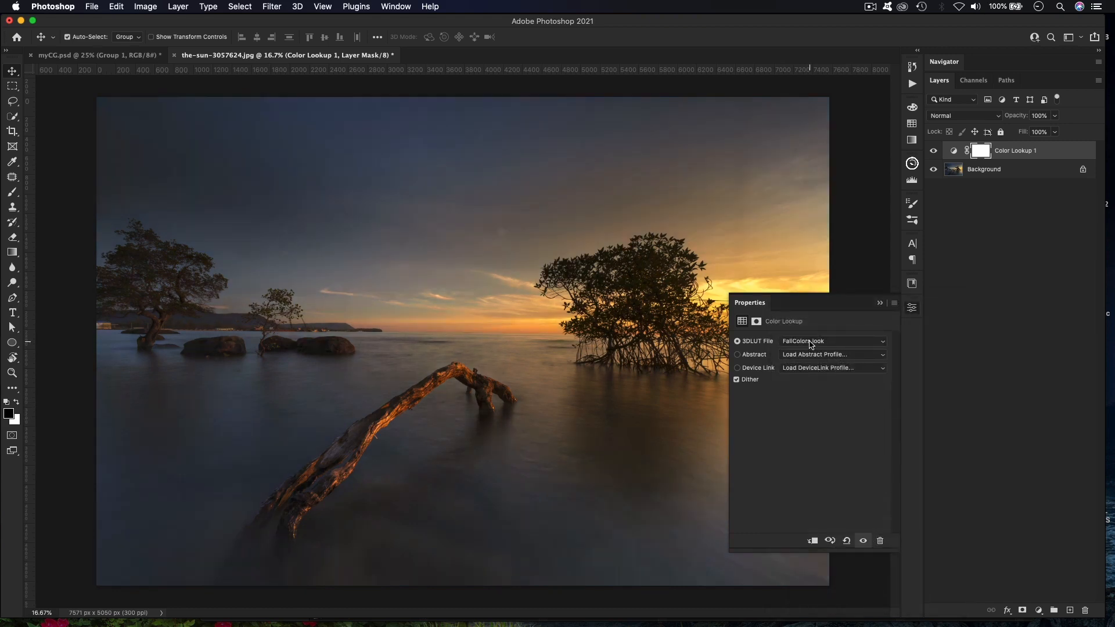
{"action": "left_click", "coordinate": [812, 343]}
{"action": "left_click", "coordinate": [806, 405]}
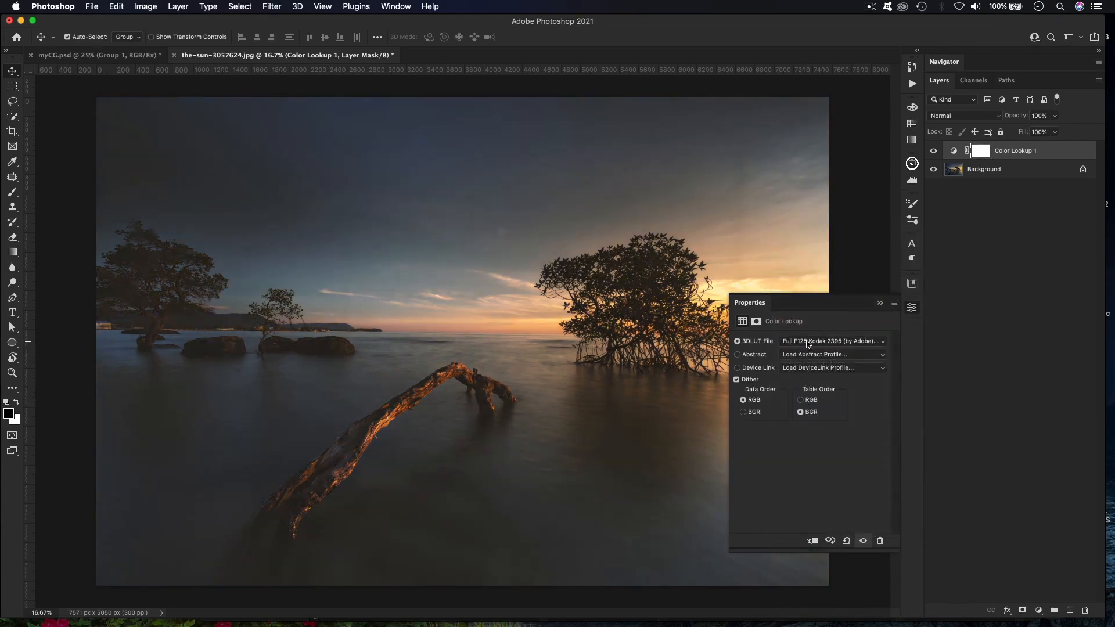
{"action": "left_click", "coordinate": [809, 343]}
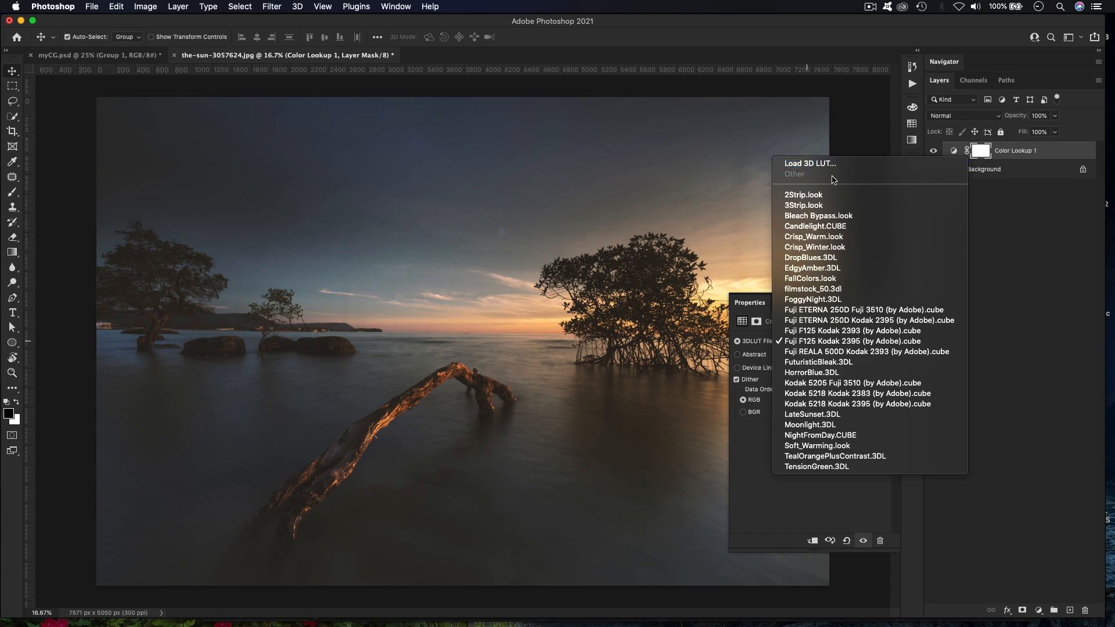
{"action": "left_click", "coordinate": [1017, 223]}
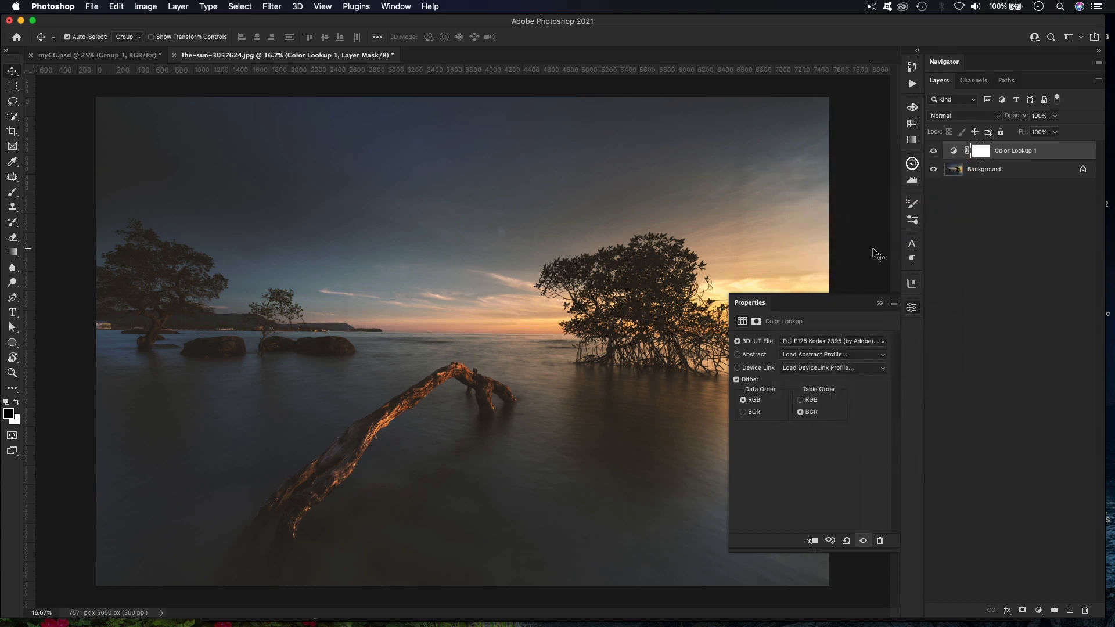
{"action": "left_click", "coordinate": [913, 309]}
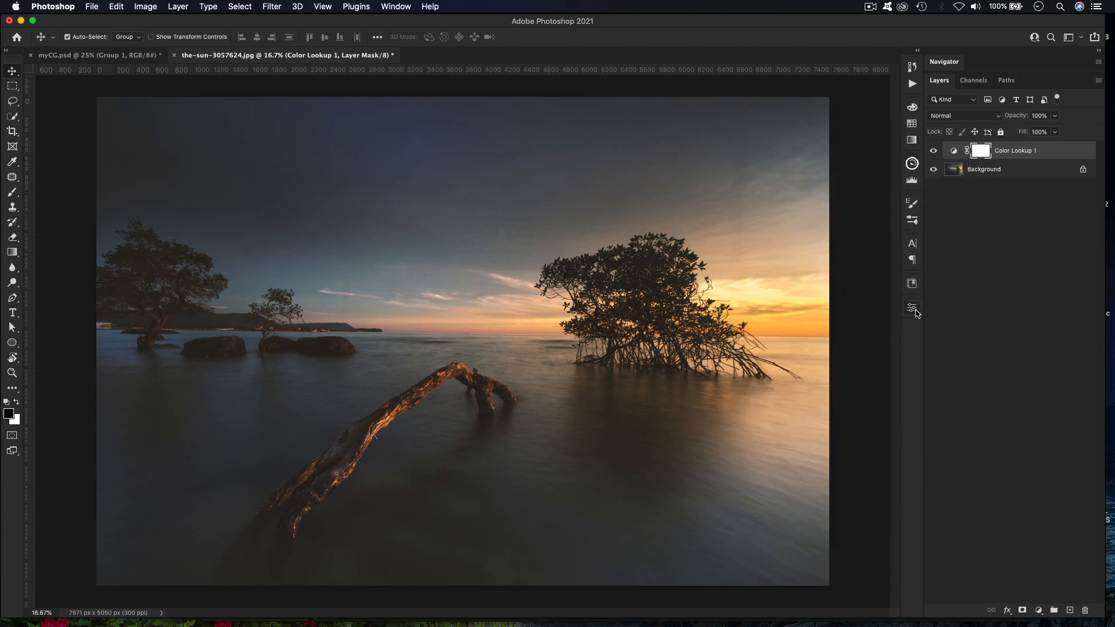
Minimize Photoshop and copy the MyCGLUT.3DL file from the Desktop
{"action": "left_click", "coordinate": [21, 21]}
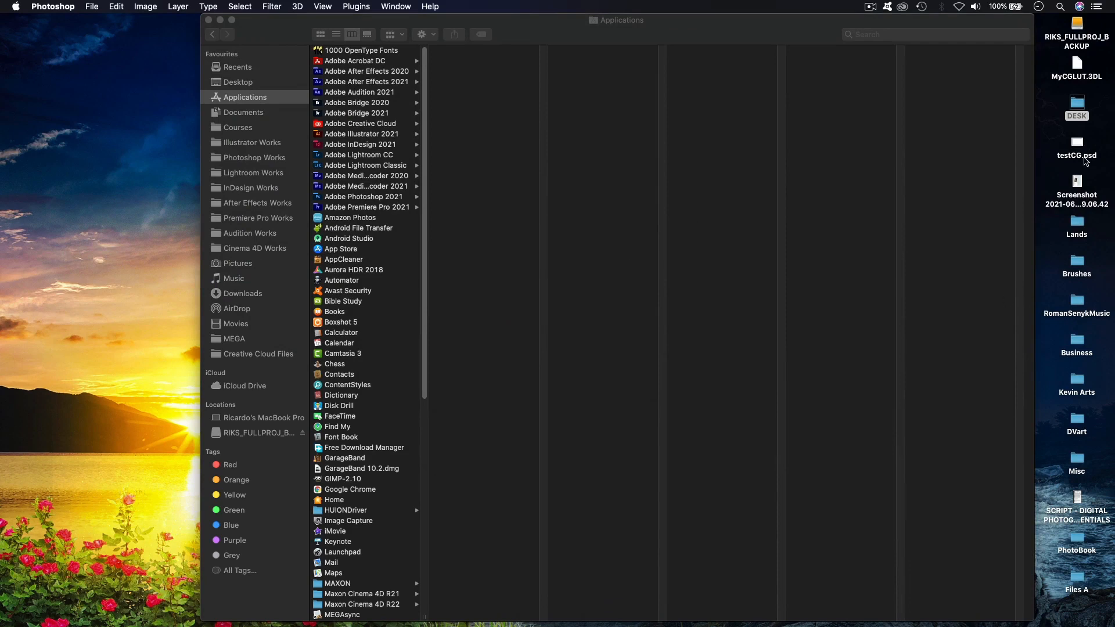
{"action": "left_click", "coordinate": [1077, 65]}
{"action": "right_click", "coordinate": [1077, 66]}
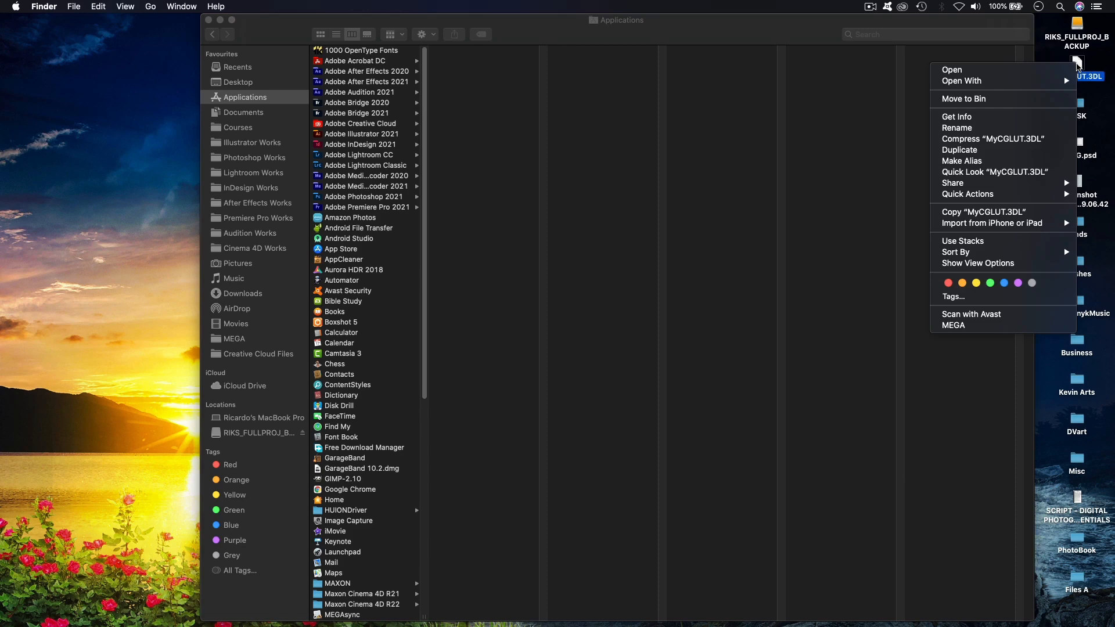
{"action": "left_click", "coordinate": [951, 214]}
In Finder, go to the 3DLUTs folder inside Presets of the Adobe Photoshop 2021 application folder
{"action": "left_click", "coordinate": [528, 29]}
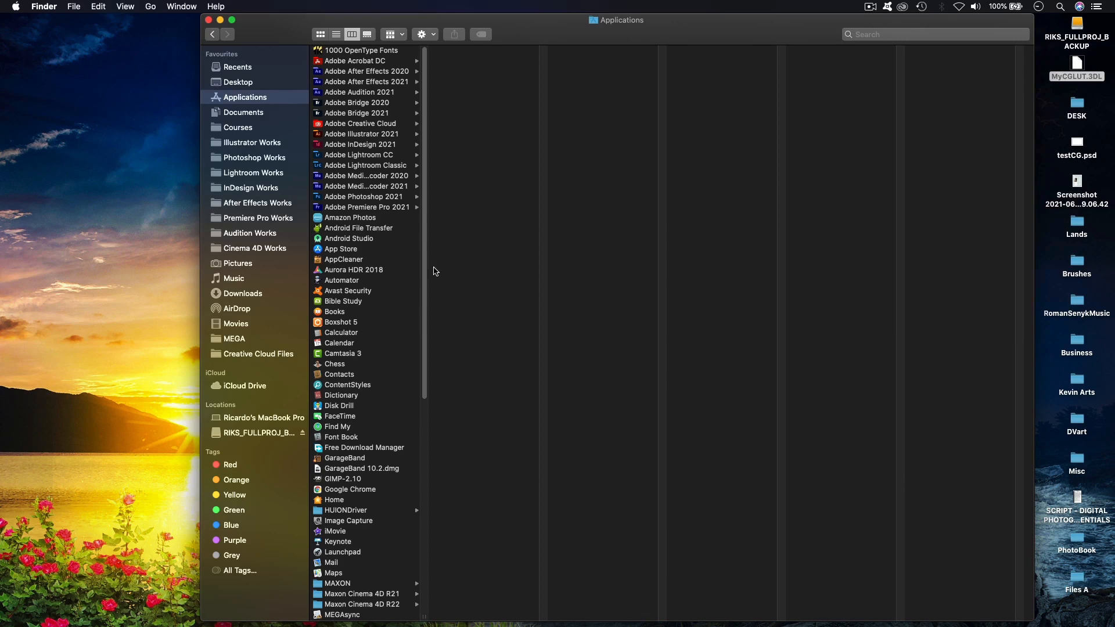
{"action": "left_click", "coordinate": [354, 198]}
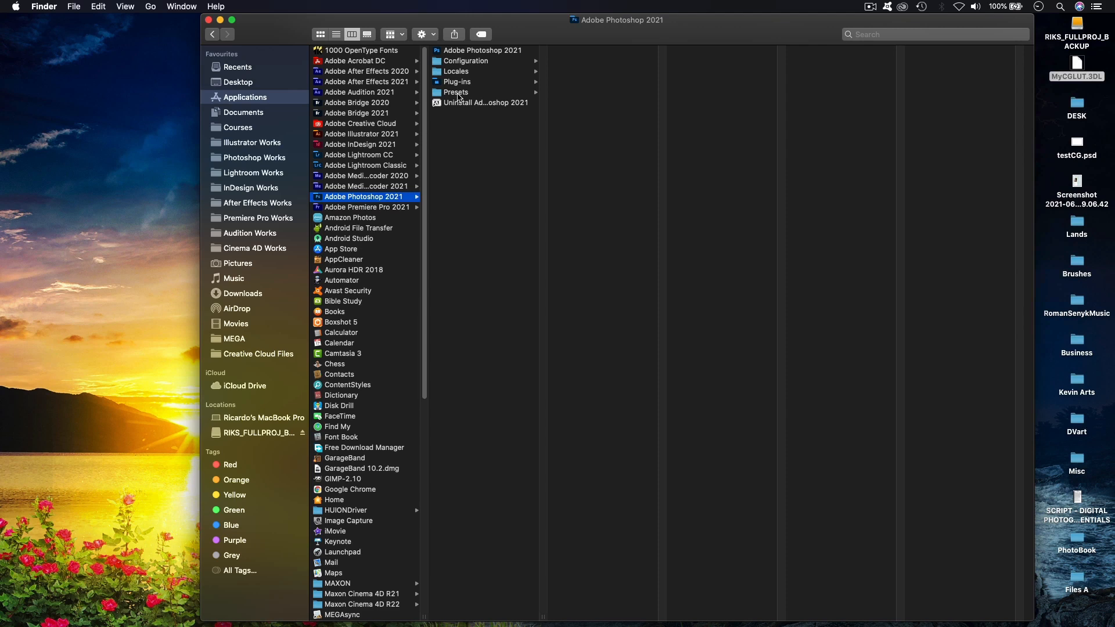
{"action": "left_click", "coordinate": [458, 94]}
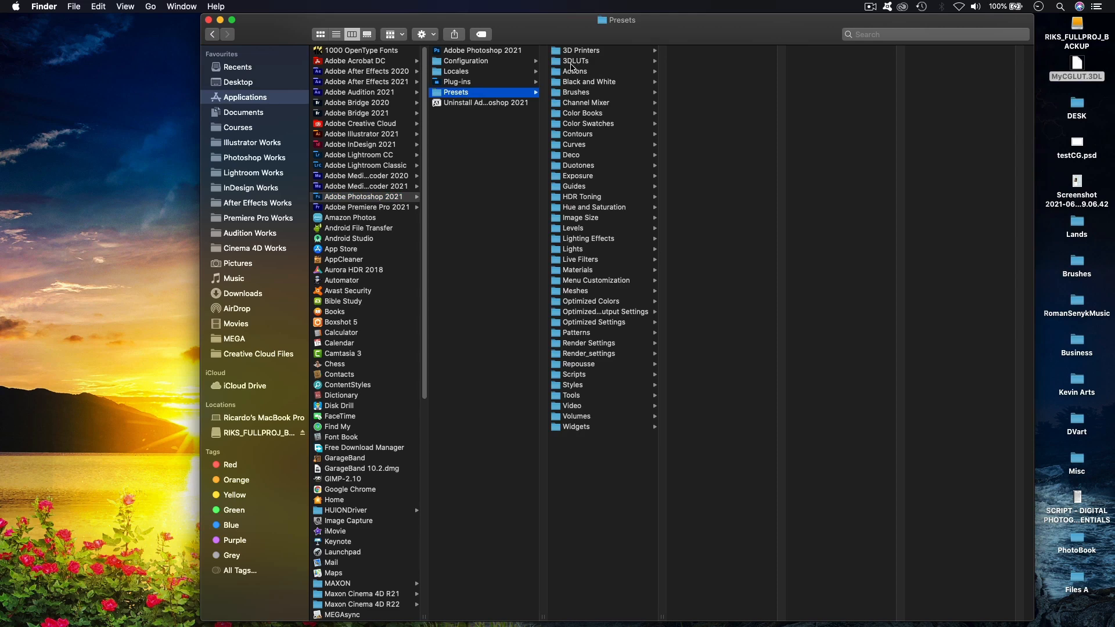
{"action": "left_click", "coordinate": [583, 63]}
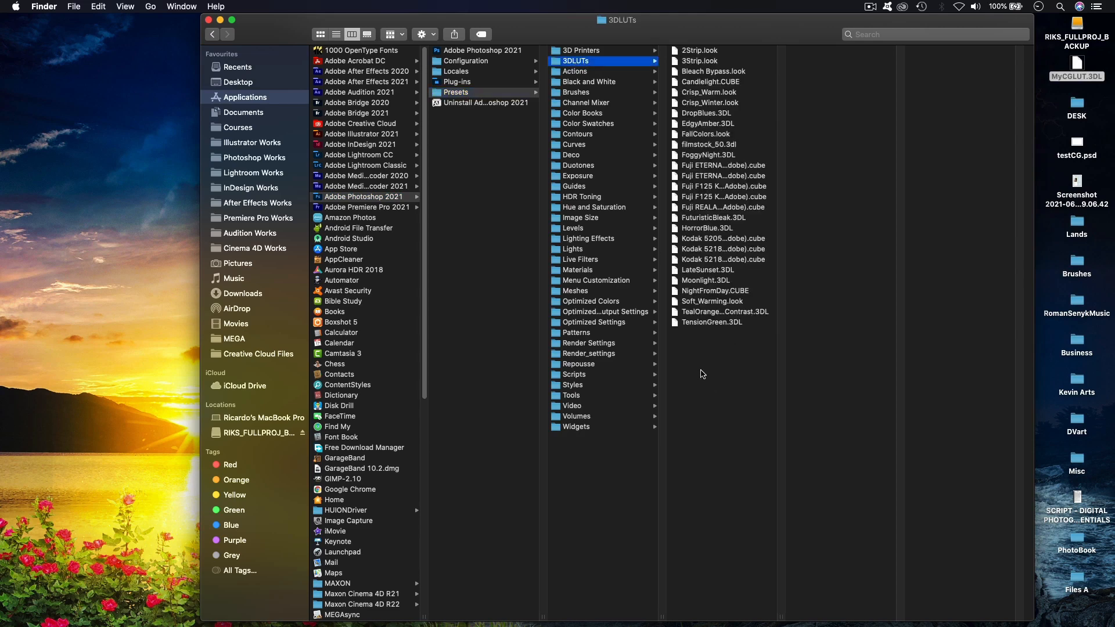
Paste MyCGLUT.3DL into the 3DLUTs folder, authorizing the copy with the account password
{"action": "right_click", "coordinate": [702, 372]}
{"action": "left_click", "coordinate": [729, 412]}
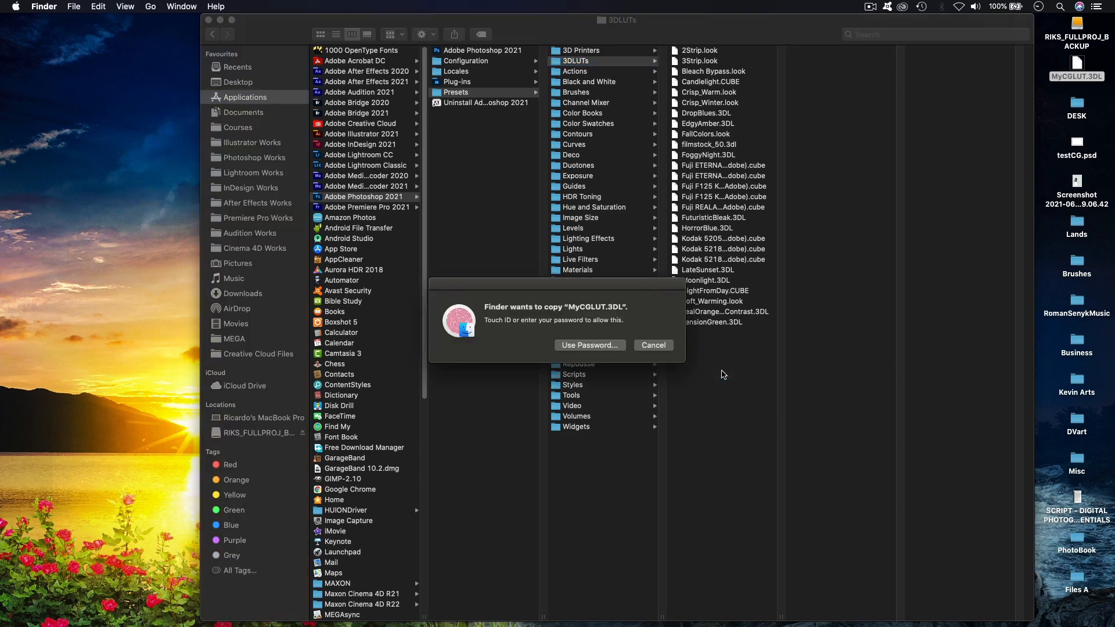
{"action": "left_click", "coordinate": [588, 345]}
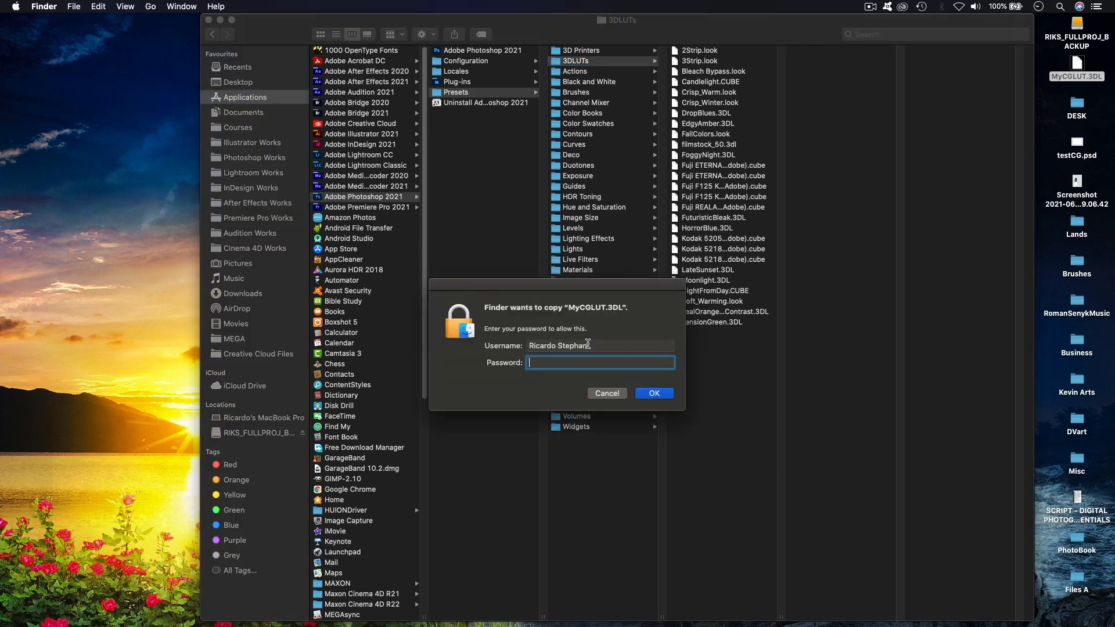
{"action": "type", "text": "•••••••"}
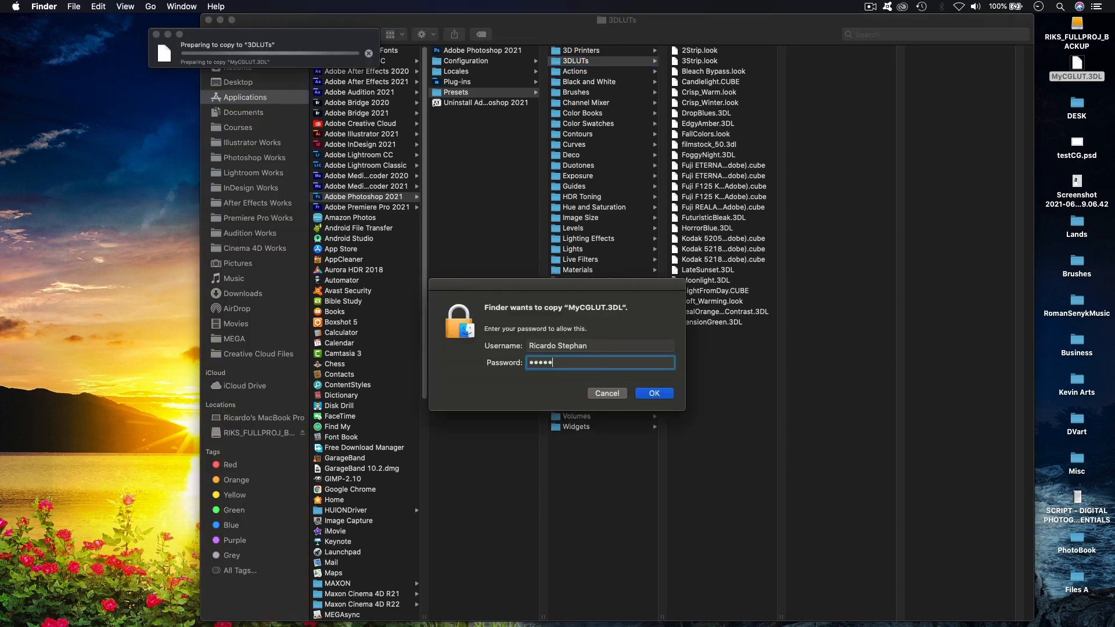
{"action": "type", "text": "••"}
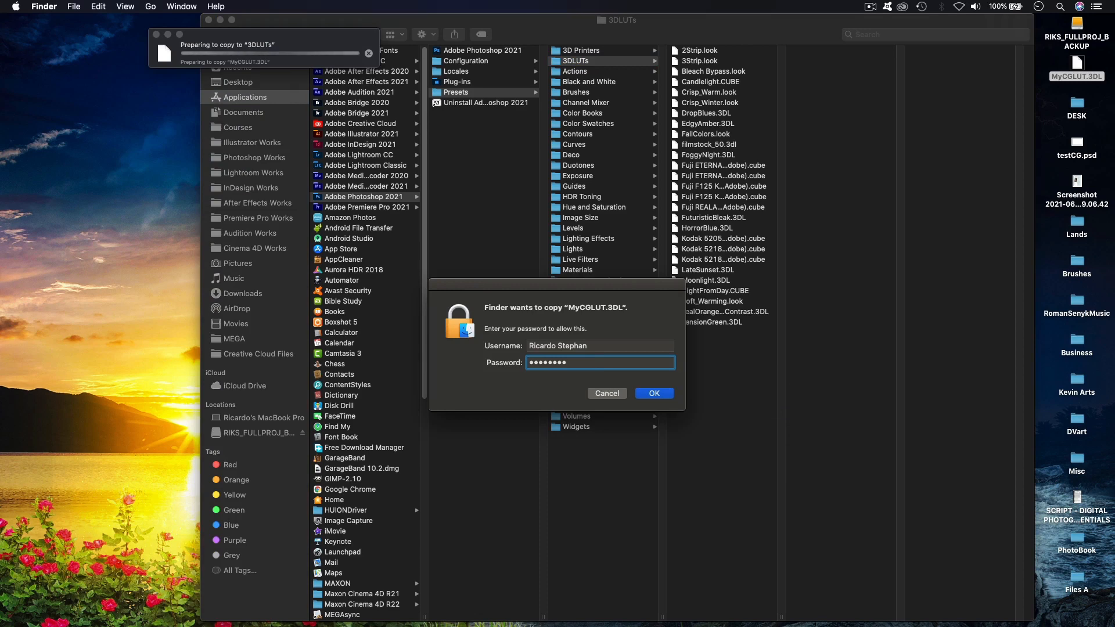
{"action": "type", "text": "•"}
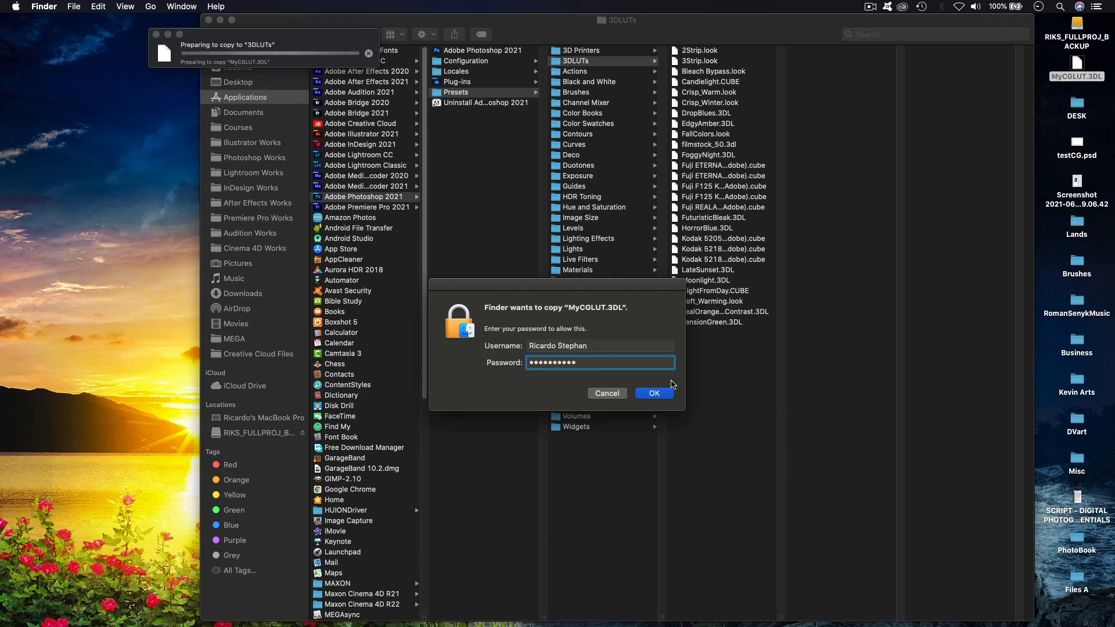
{"action": "left_click", "coordinate": [654, 395]}
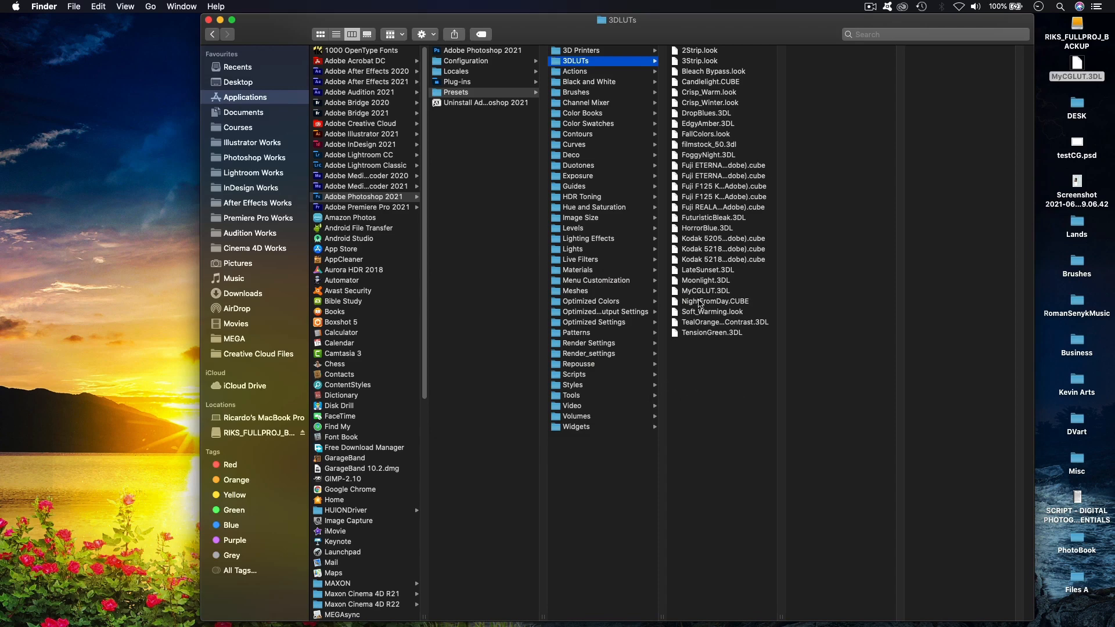
{"action": "left_click", "coordinate": [695, 294]}
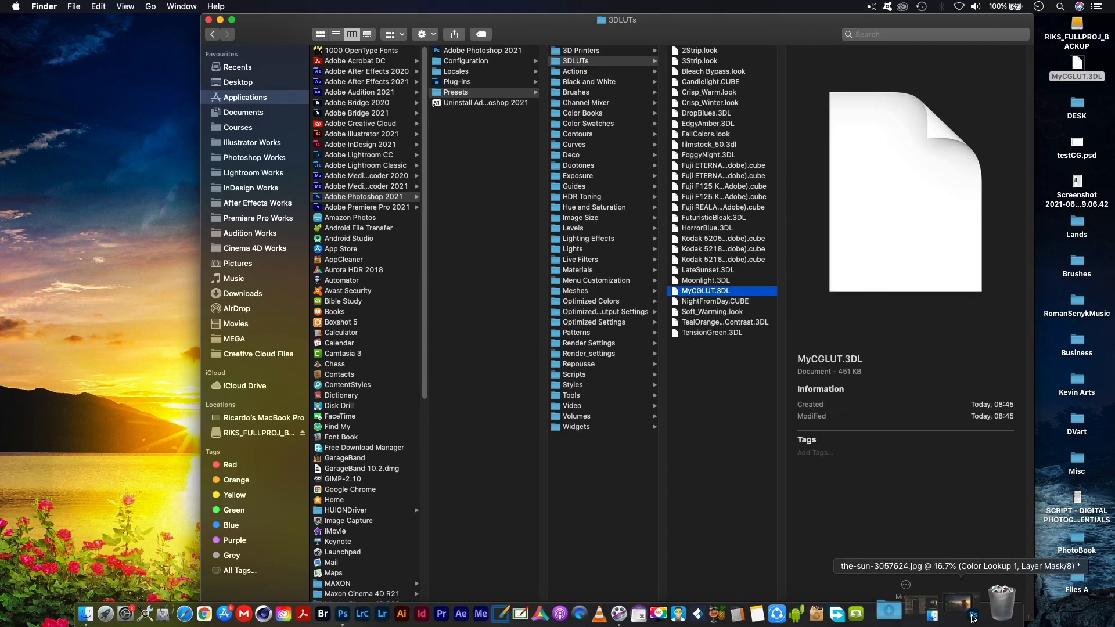
Switch back to Photoshop and quit it without saving changes to the-sun-3057624.jpg or myCG.psd
{"action": "left_click", "coordinate": [964, 608]}
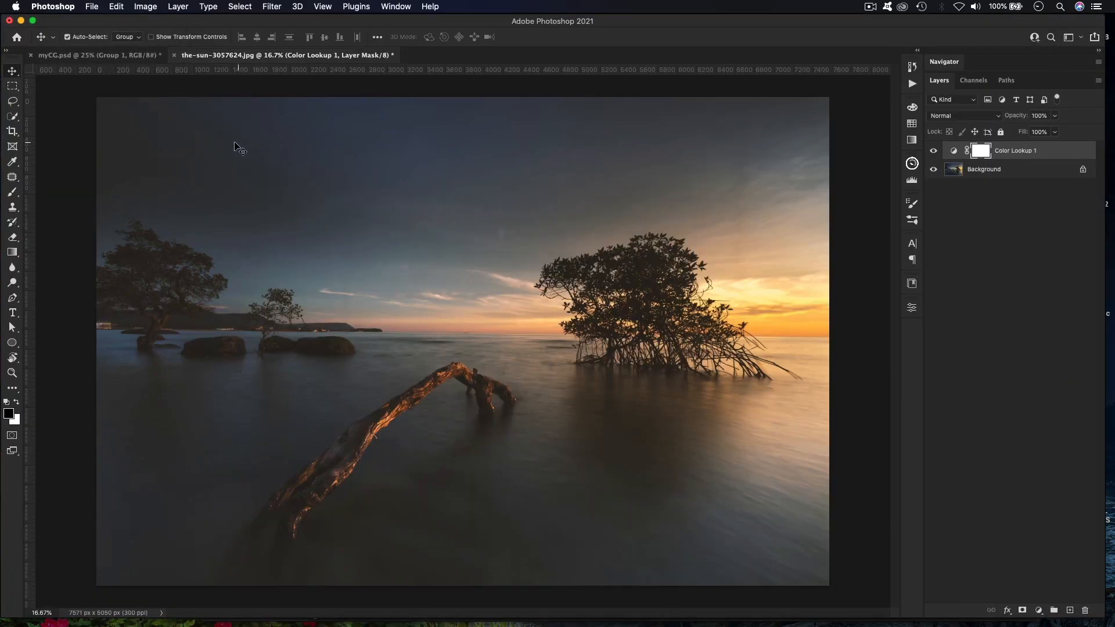
{"action": "left_click", "coordinate": [53, 6]}
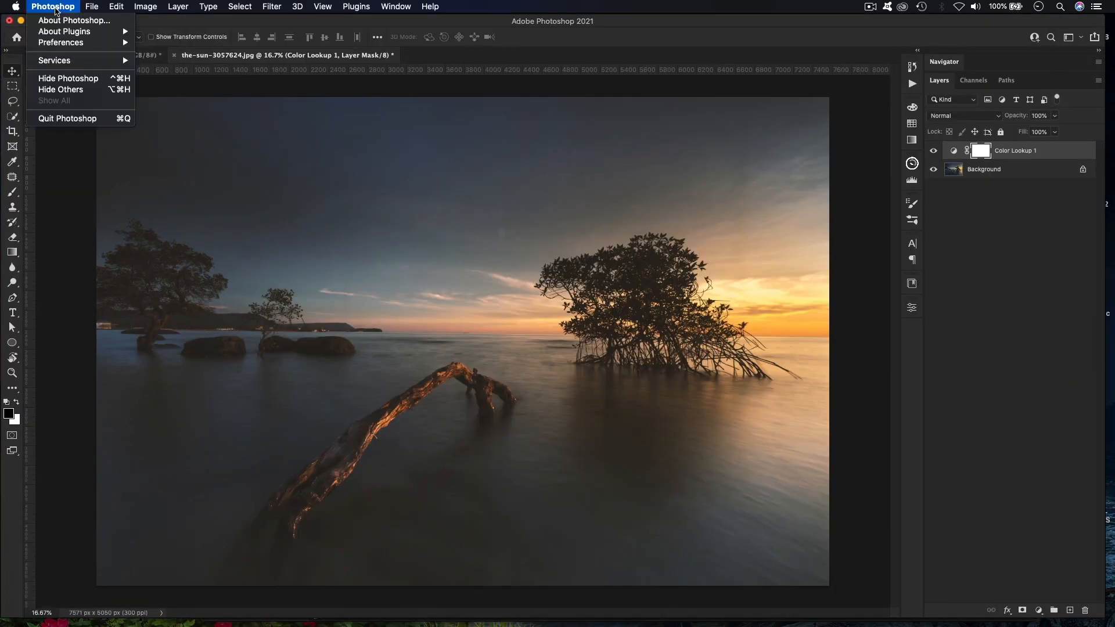
{"action": "left_click", "coordinate": [72, 119]}
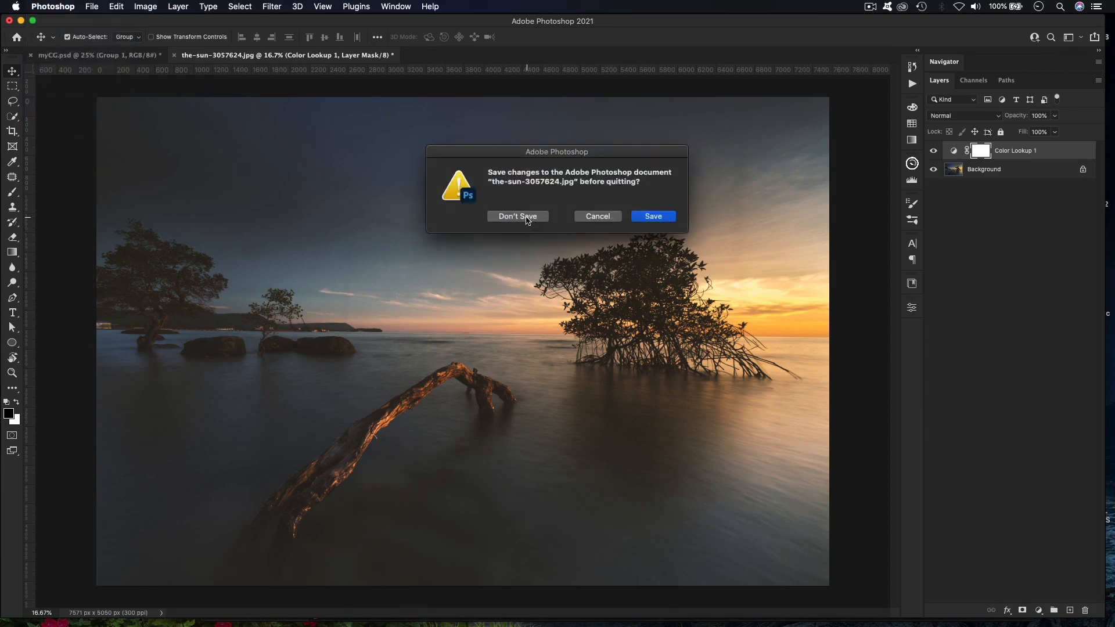
{"action": "left_click", "coordinate": [527, 221]}
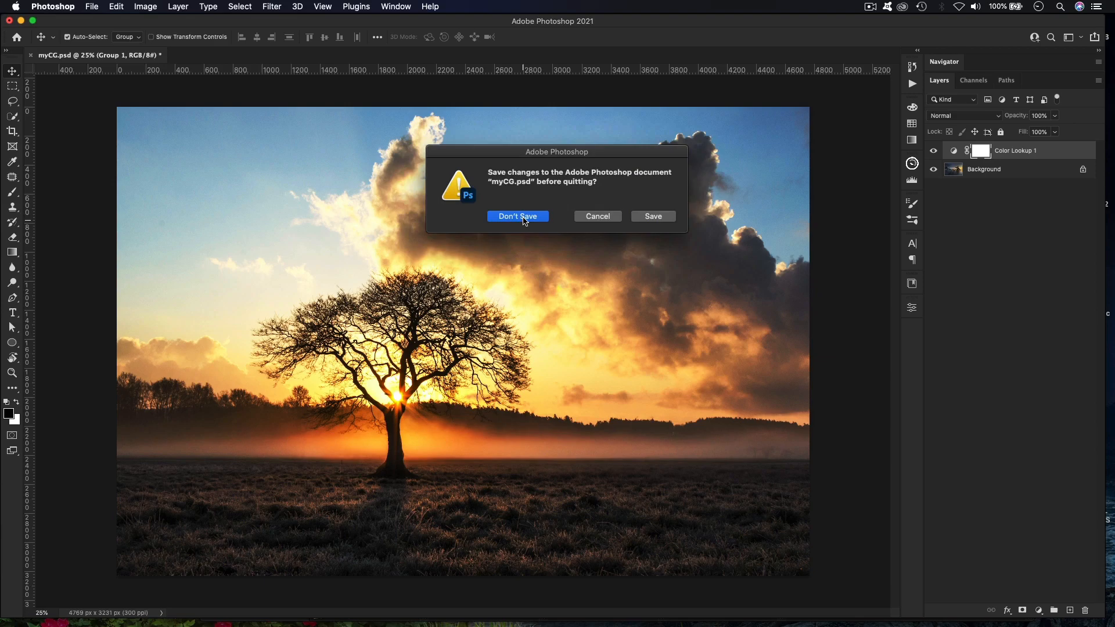
{"action": "left_click", "coordinate": [525, 220]}
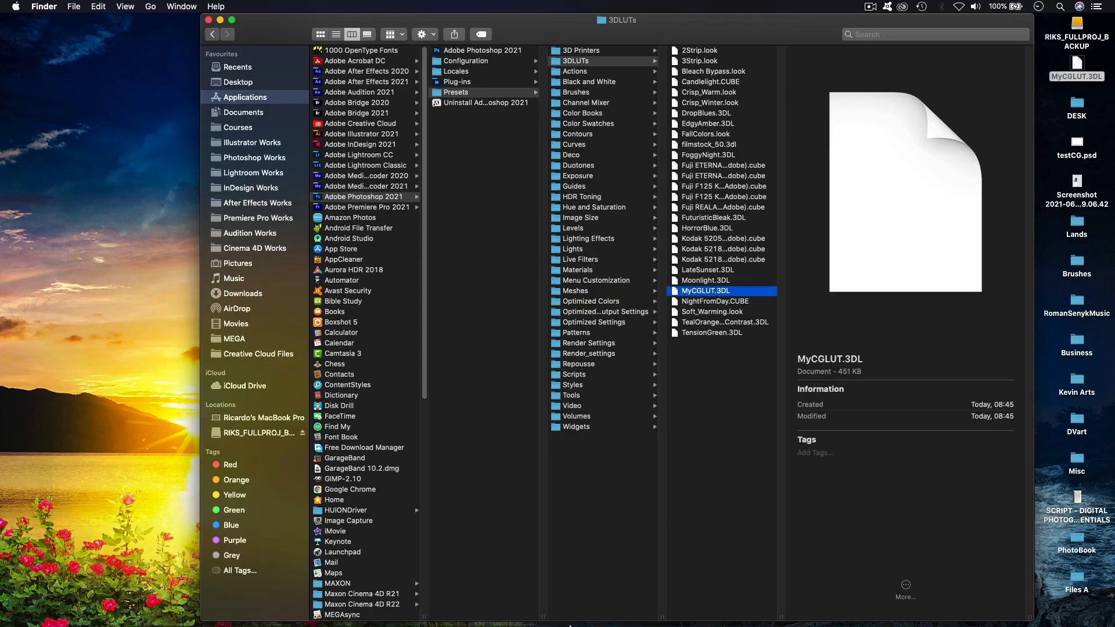
Relaunch Photoshop and open the recent file the-sun-3057624.jpg
{"action": "mouse_move", "coordinate": [519, 623]}
{"action": "left_click", "coordinate": [399, 606]}
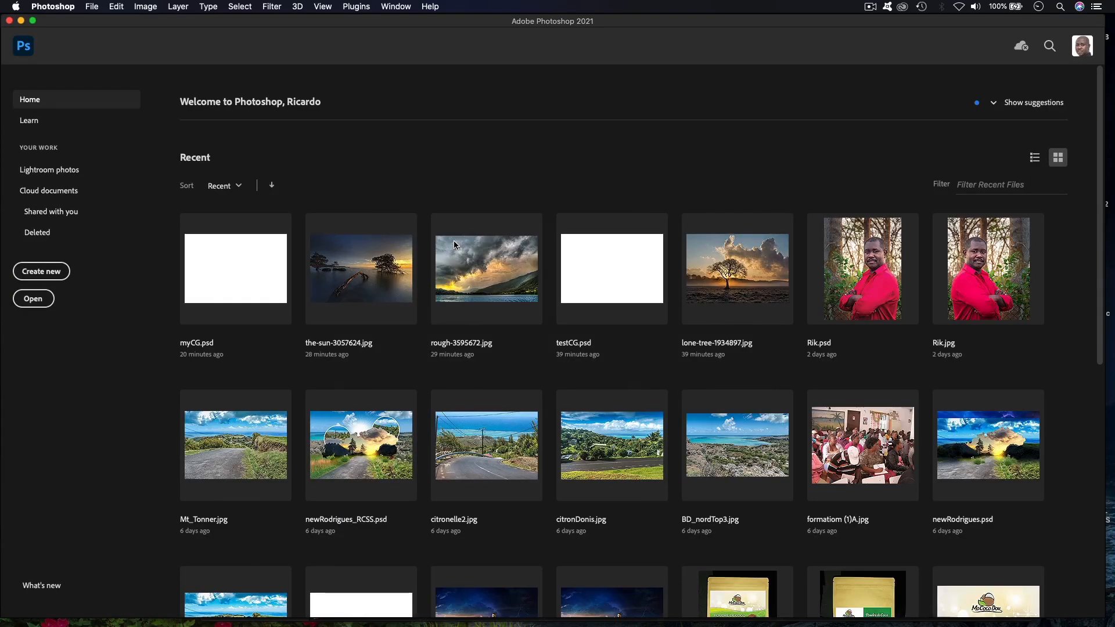
{"action": "left_click", "coordinate": [367, 276]}
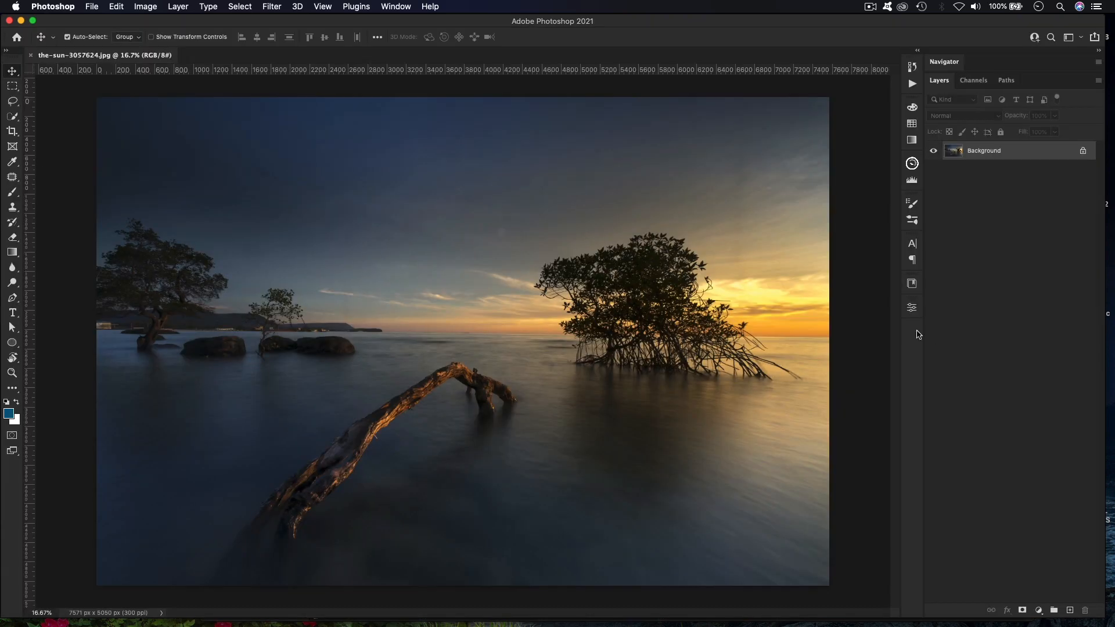
Add a Color Lookup adjustment layer above the Background and set its 3DLUT file to MyCGLUT.3DL
{"action": "left_click", "coordinate": [1039, 610]}
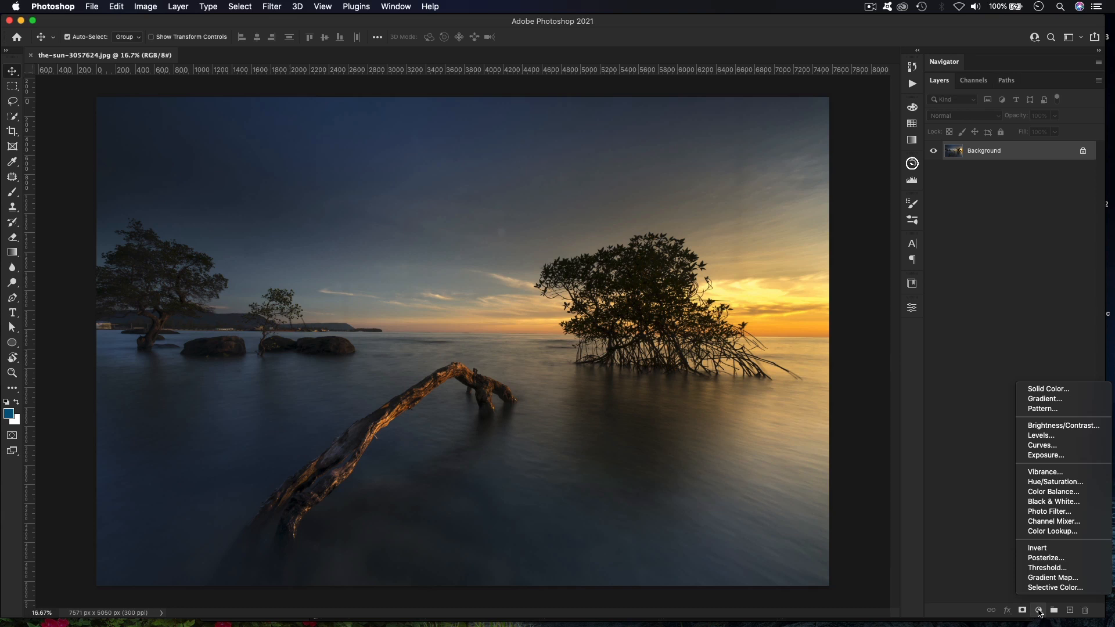
{"action": "left_click", "coordinate": [1054, 533]}
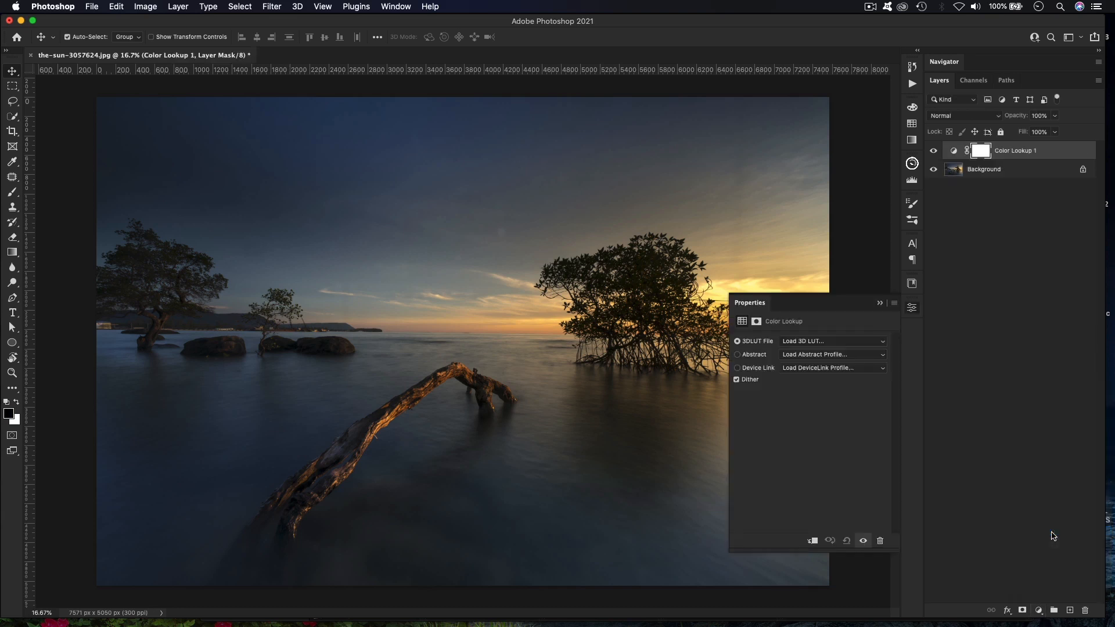
{"action": "left_click", "coordinate": [805, 344]}
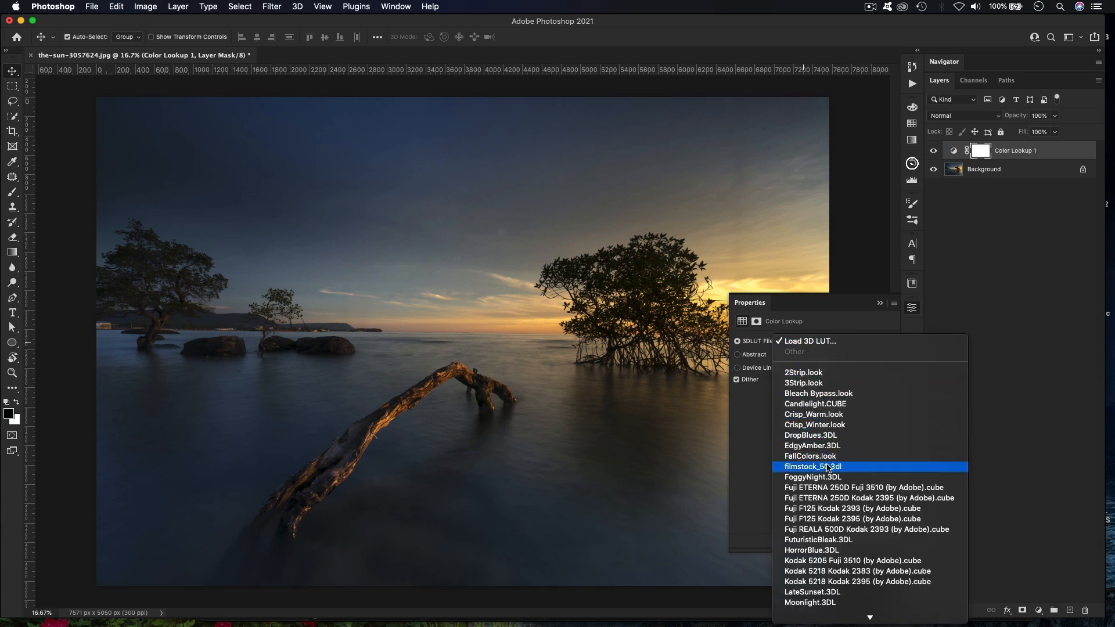
{"action": "scroll", "coordinate": [827, 467], "scroll_direction": "down", "scroll_amount": 3}
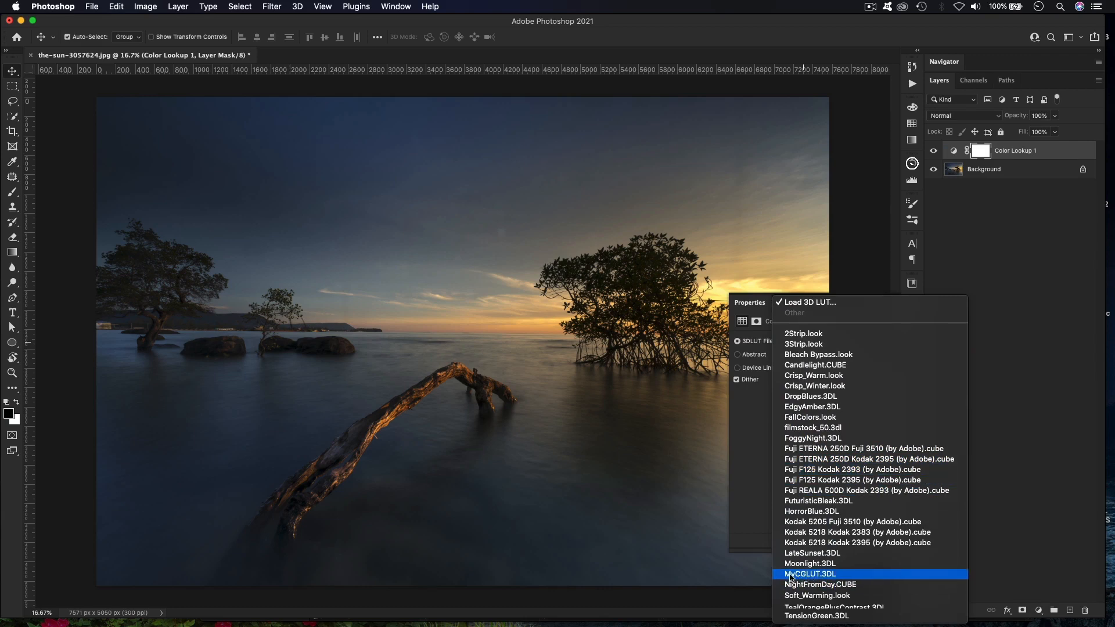
{"action": "left_click", "coordinate": [814, 574]}
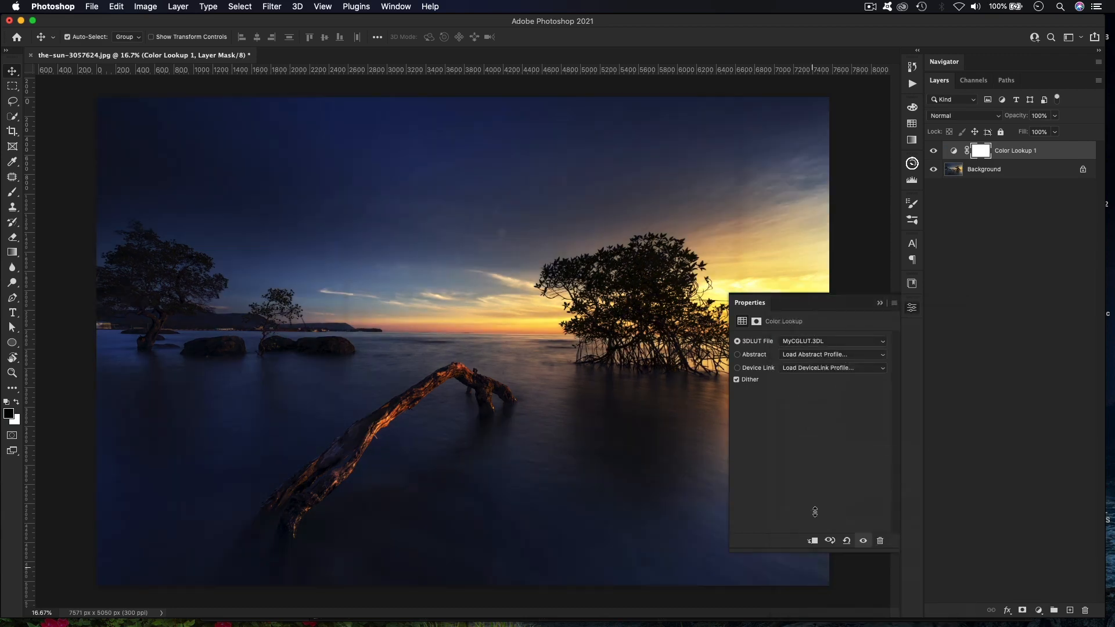